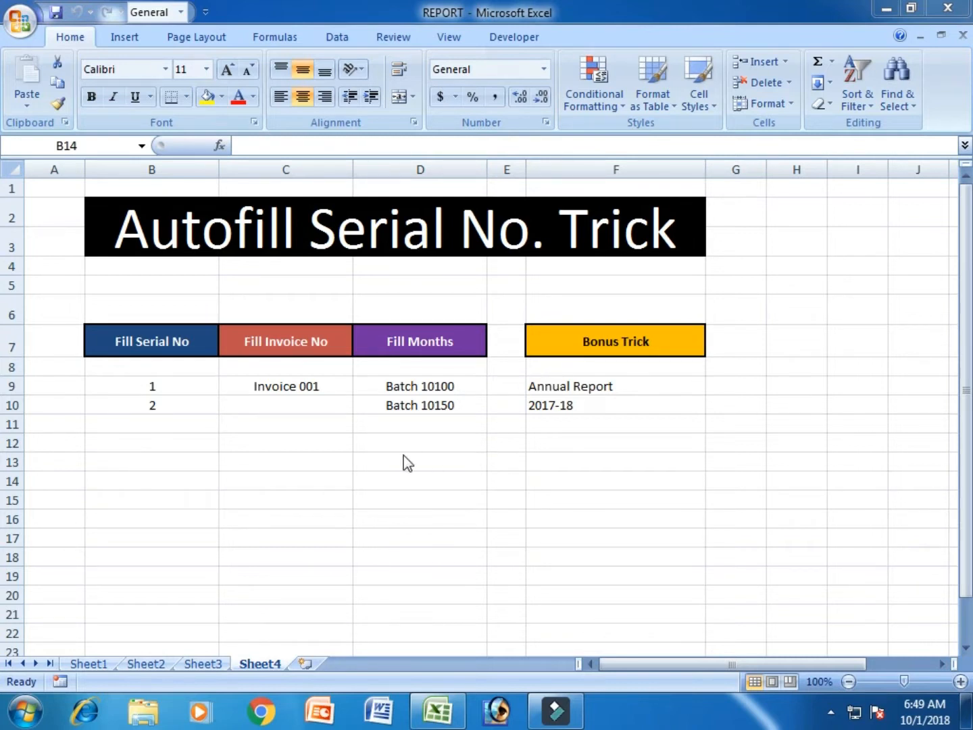
click(334, 459)
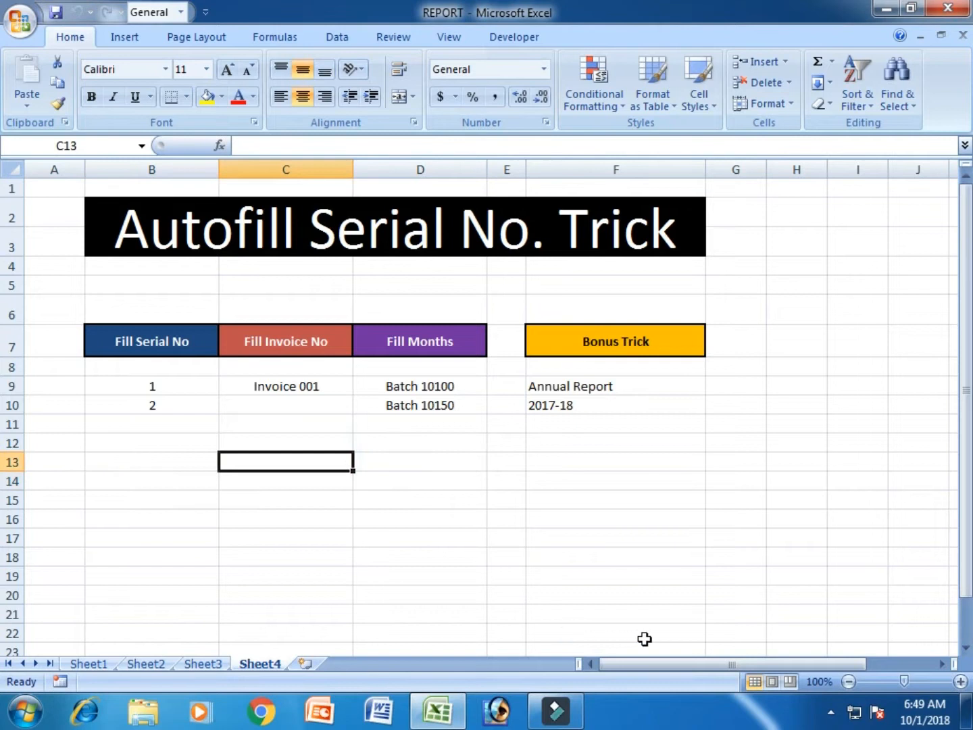
click(173, 446)
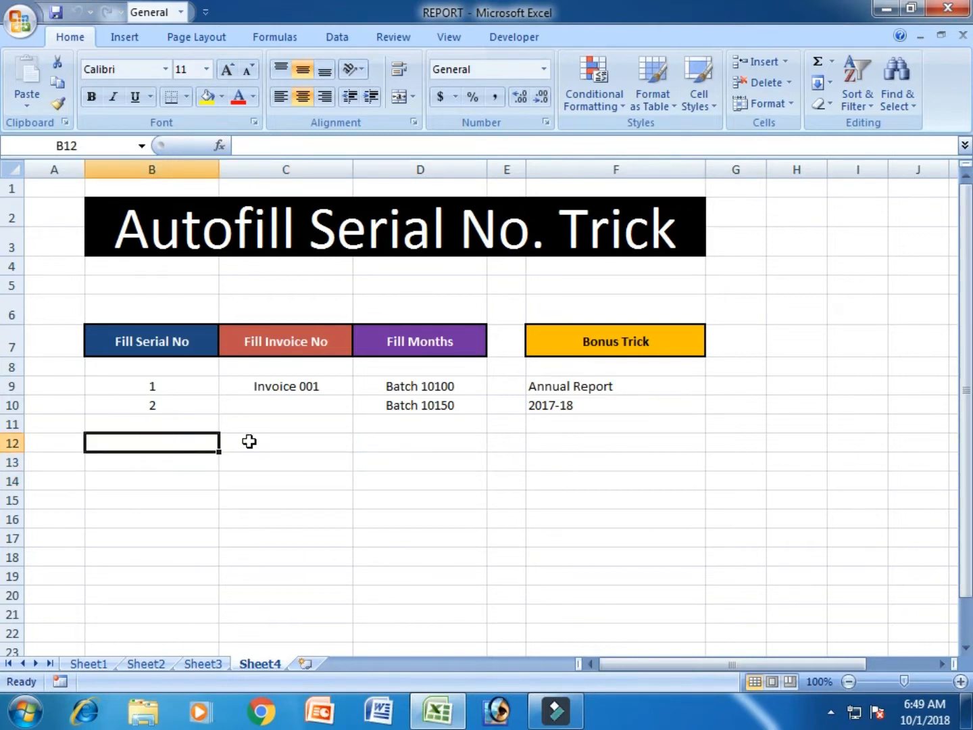
scroll(253, 441, down, 1)
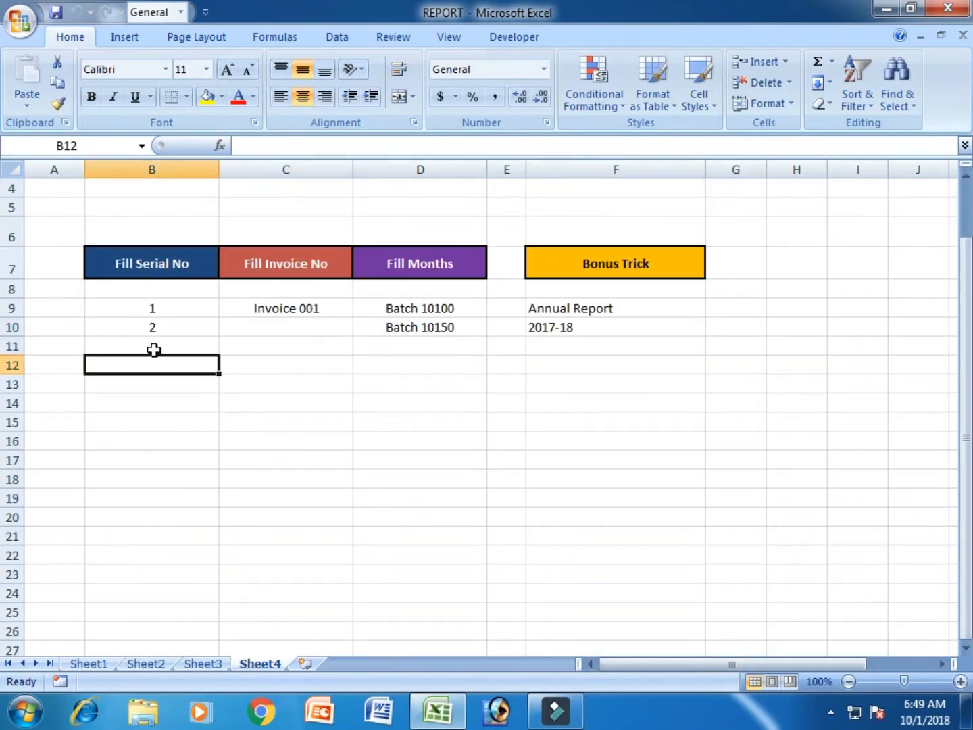
click(259, 423)
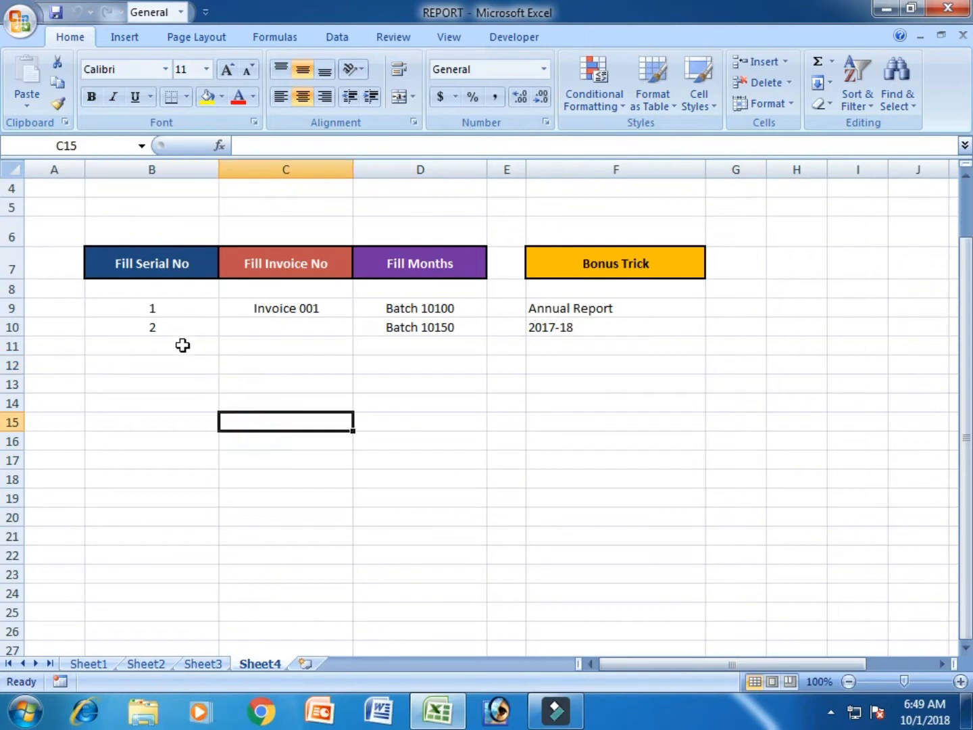
click(183, 449)
click(199, 405)
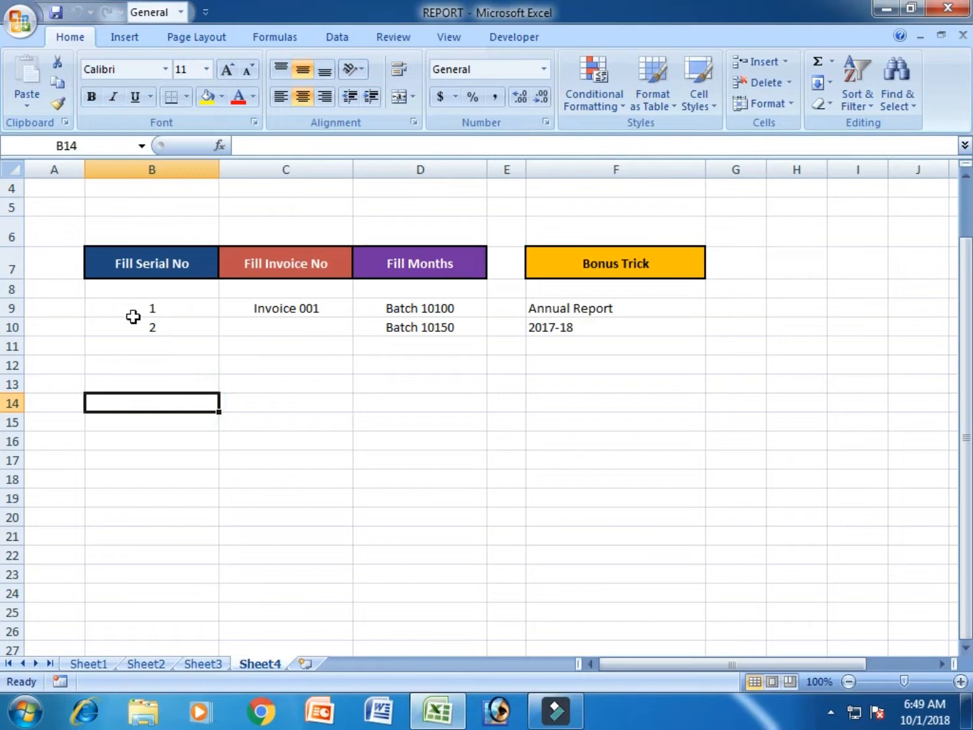
click(216, 309)
click(200, 348)
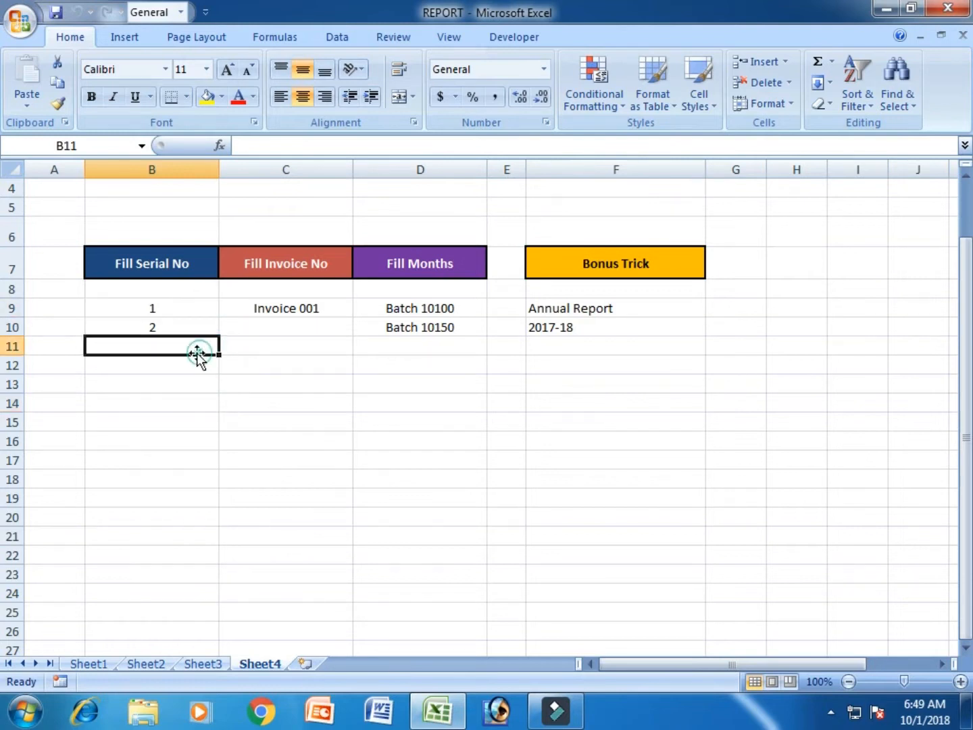
click(190, 311)
click(187, 326)
drag(174, 307, 172, 326)
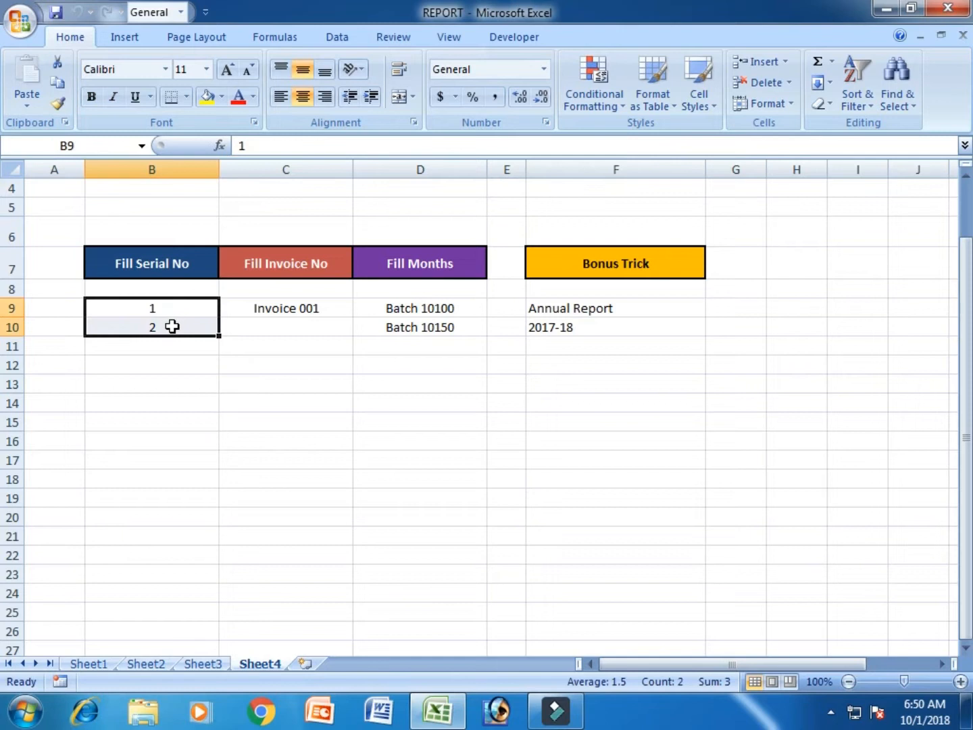
click(267, 421)
Autofill the serial numbers from the 1 and 2 in B9:B10 down column B through row 28.
click(960, 681)
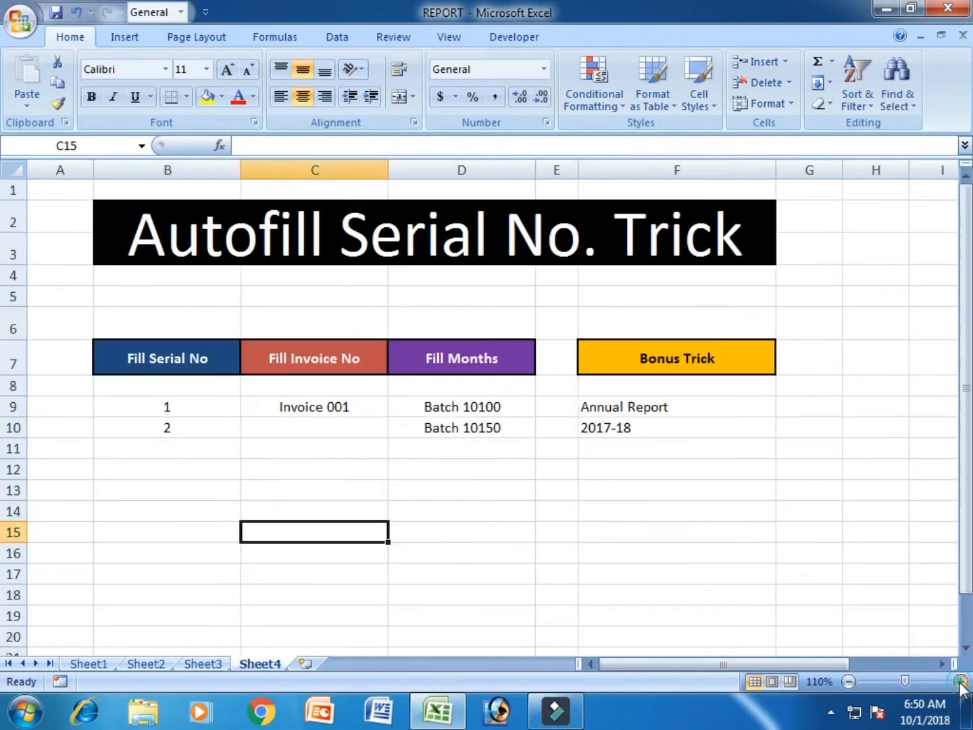
click(961, 681)
click(960, 682)
scroll(638, 535, down, 1)
scroll(624, 524, up, 1)
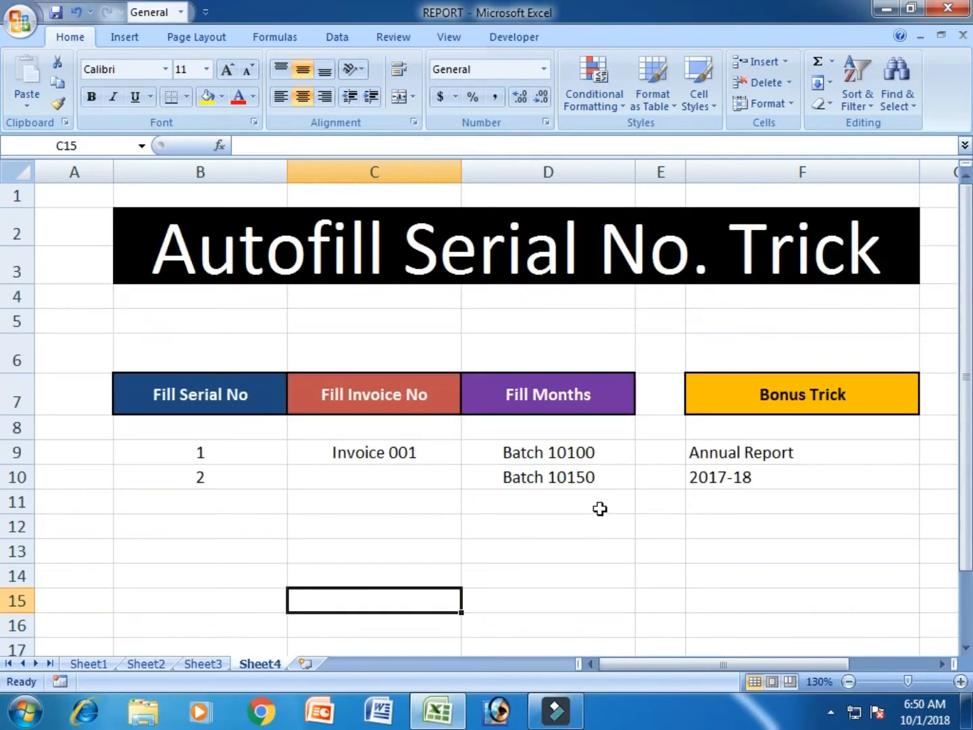
click(849, 682)
click(231, 432)
drag(231, 433, 233, 451)
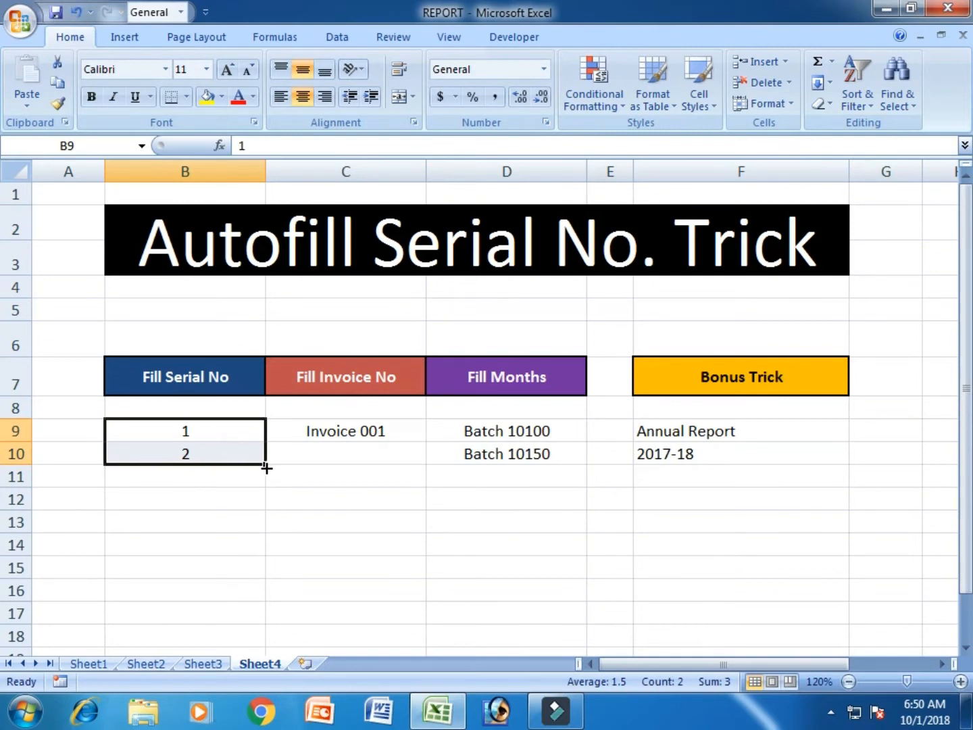
drag(267, 466, 272, 637)
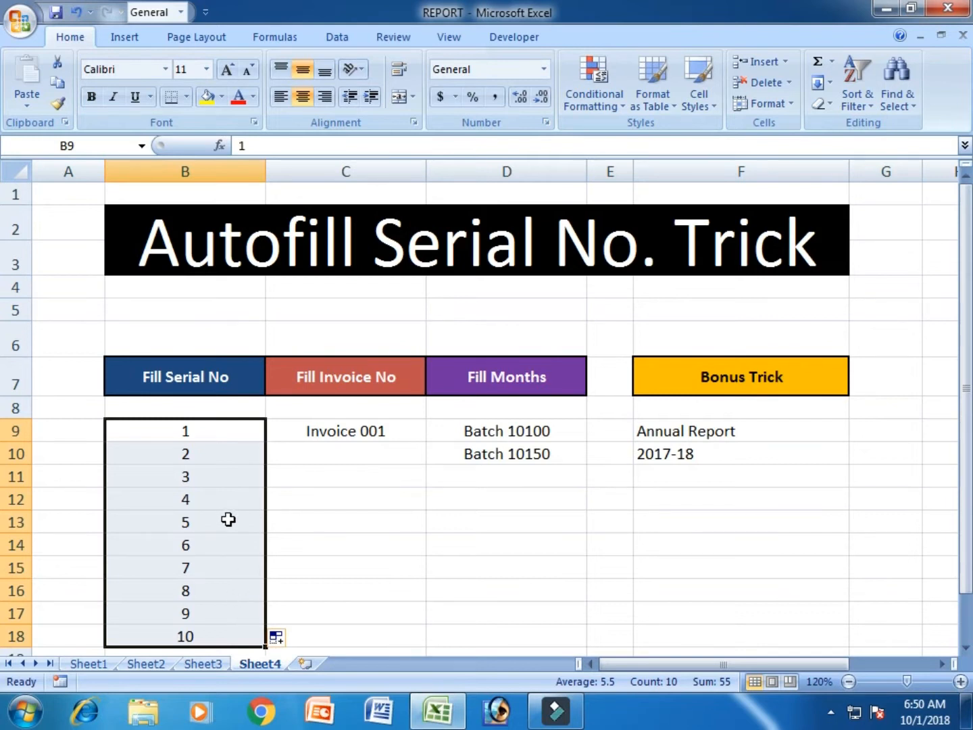
scroll(229, 440, down, 3)
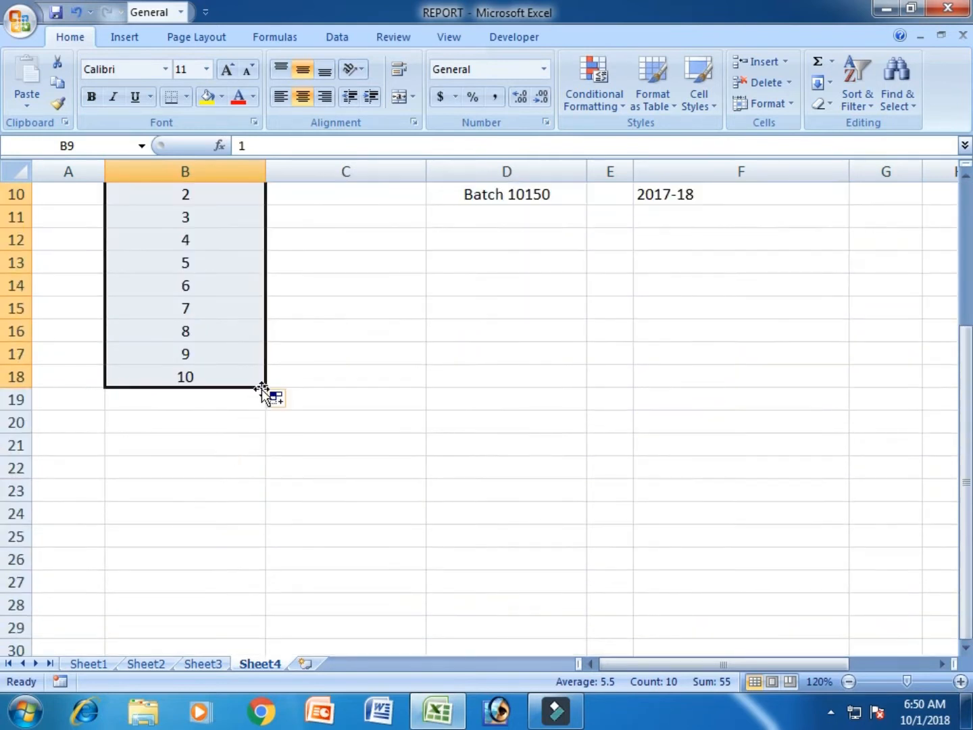
drag(264, 387, 257, 625)
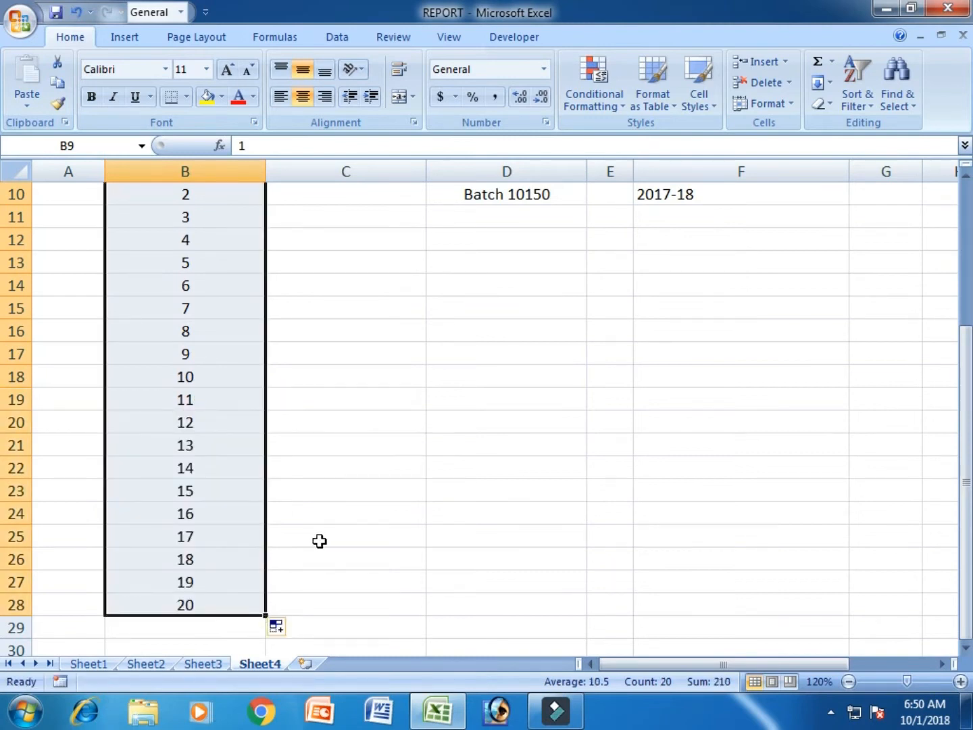
Enter 1 and 3 in A9 and A10, autofill the odd-number series down to A17, and clear it.
scroll(320, 540, up, 3)
click(347, 494)
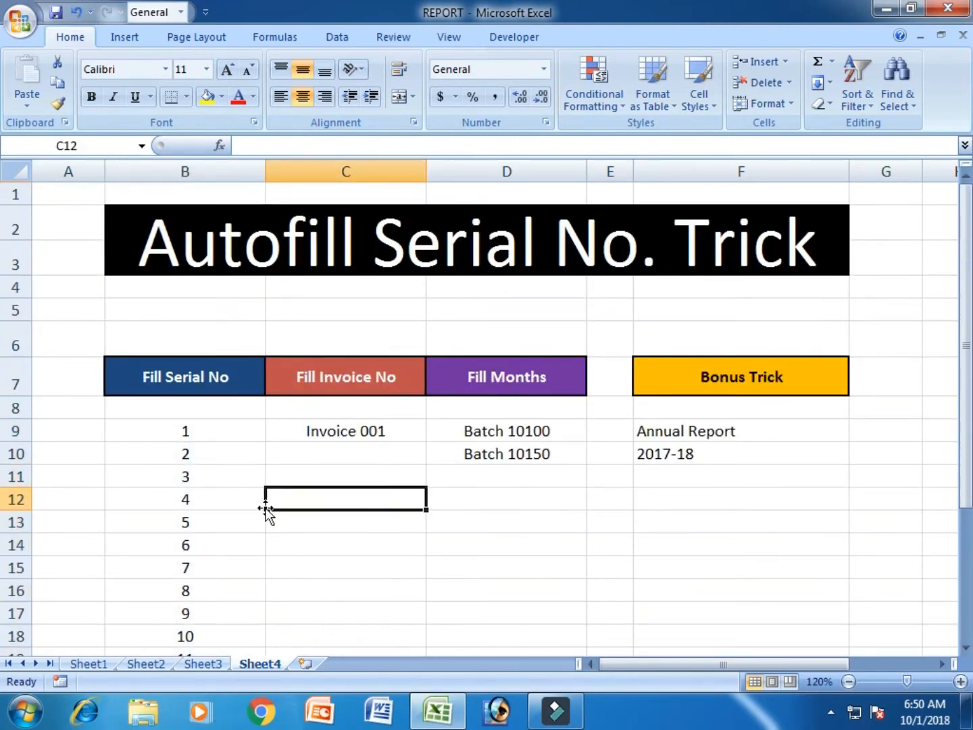
click(150, 435)
click(82, 434)
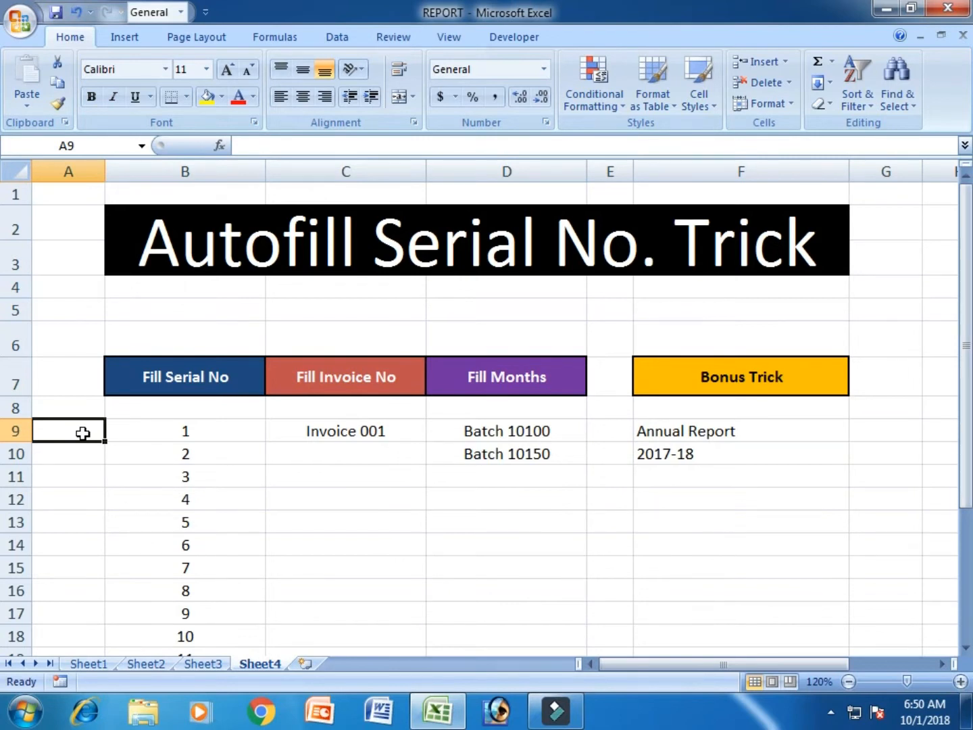
text(1)
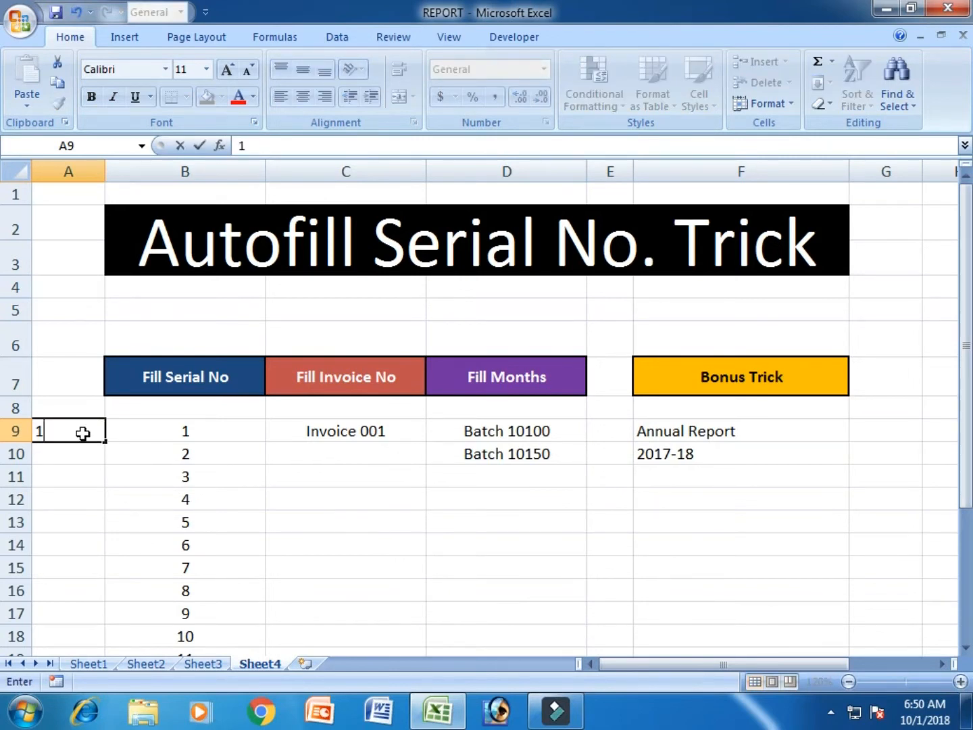
key(Return)
text(3)
key(Return)
drag(82, 433, 103, 623)
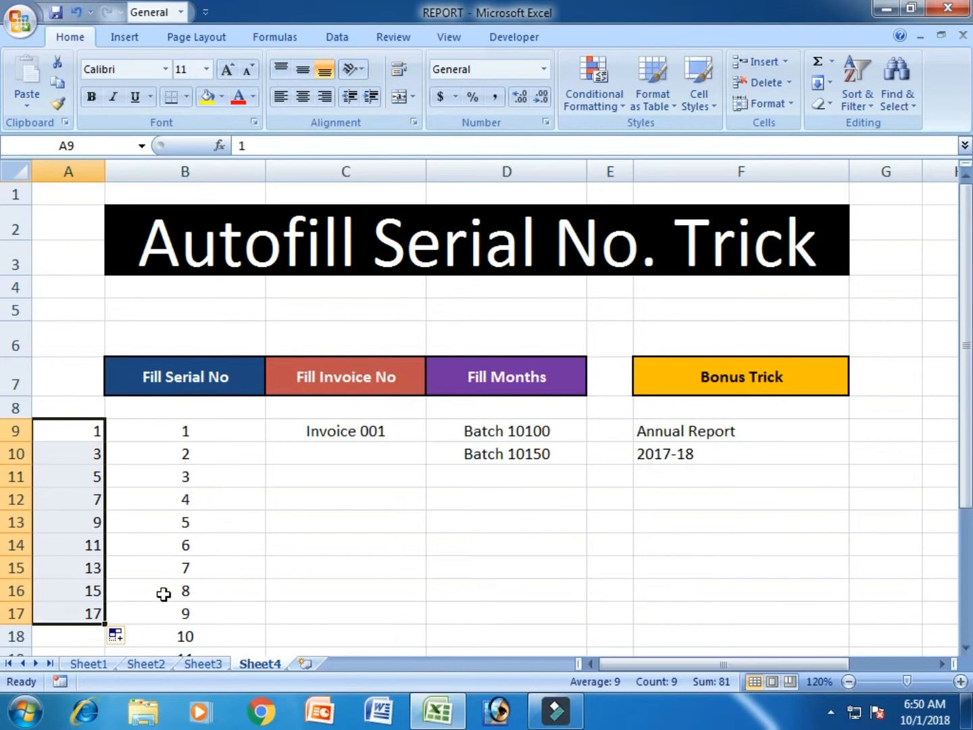
key(Delete)
Enter 2 and 4 in A9 and A10, autofill the even-number series down to A16, and clear it.
click(88, 430)
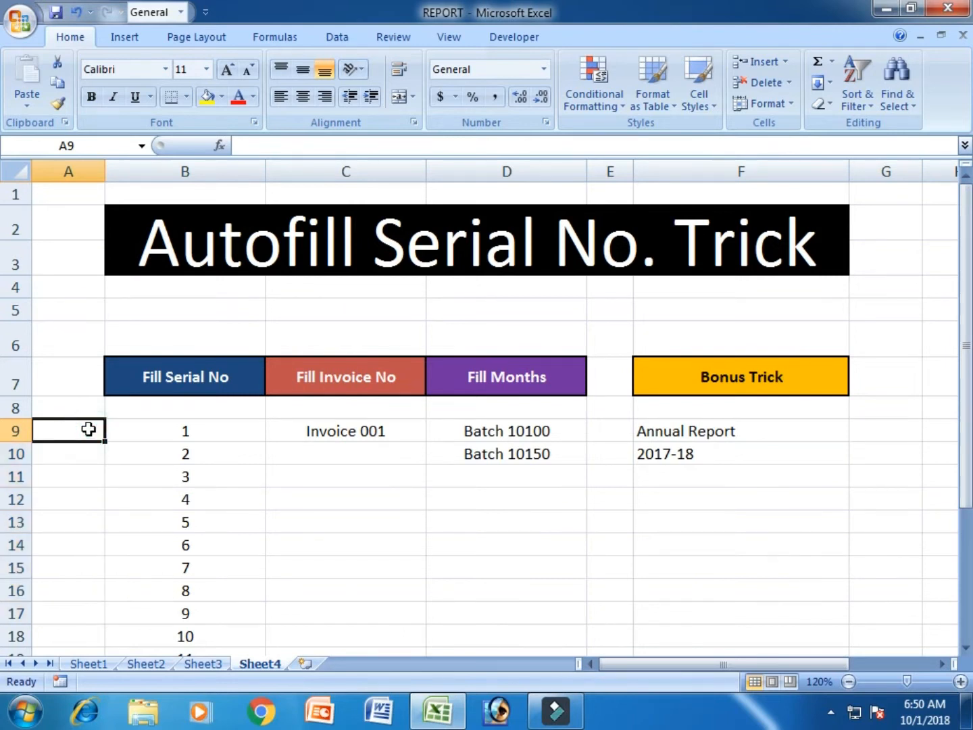
text(2)
key(Return)
text(4)
key(Return)
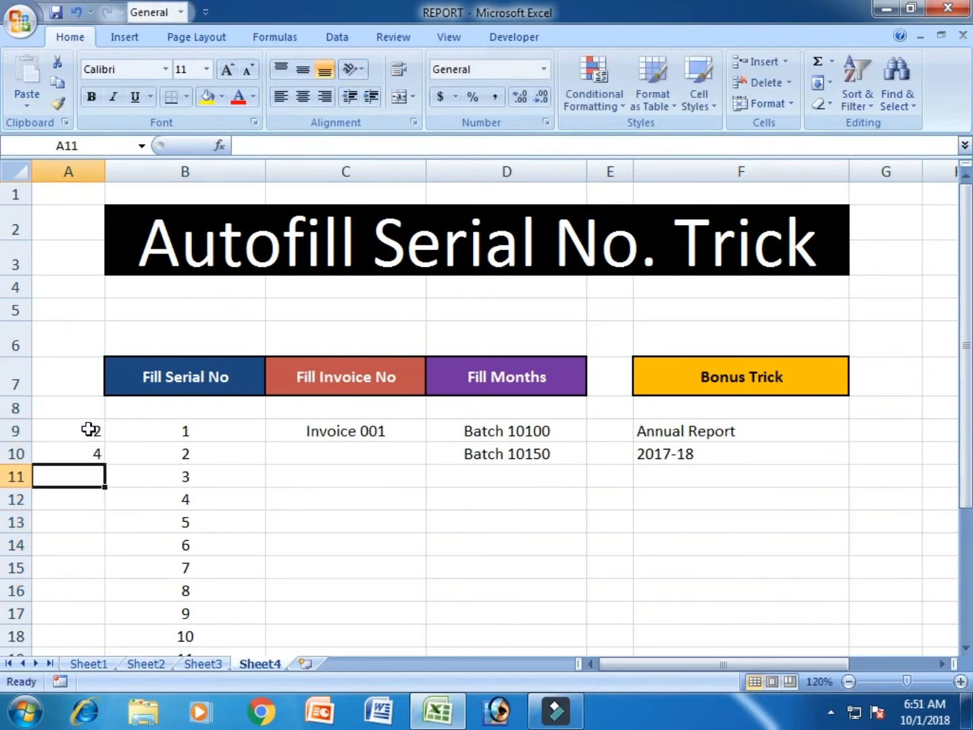
drag(88, 431, 108, 603)
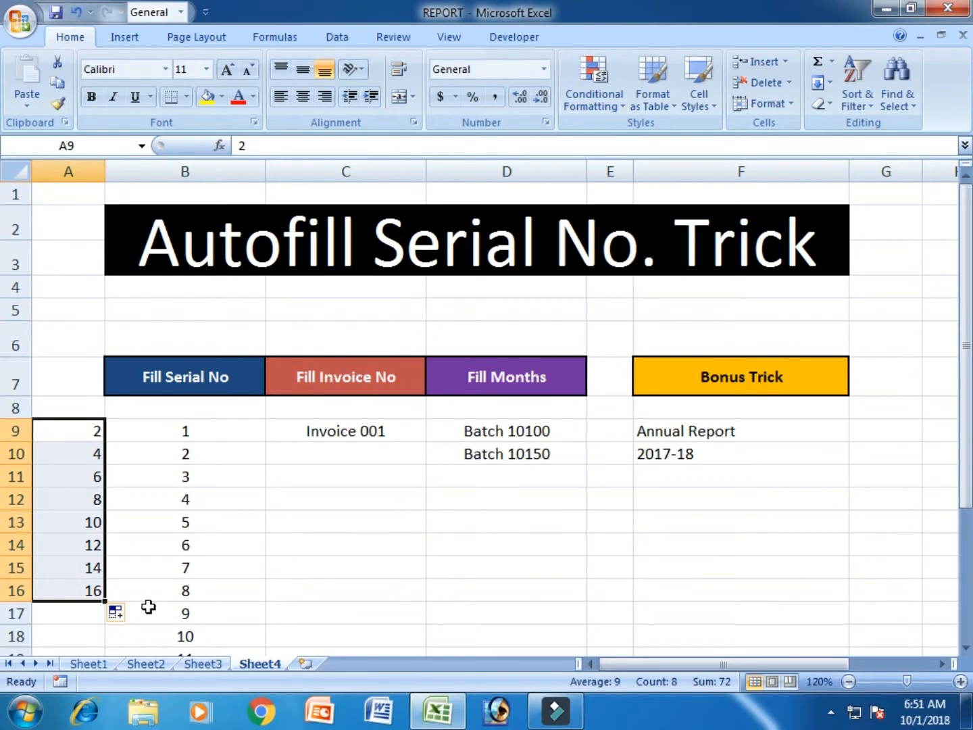
key(Delete)
Autofill the invoice number in C9 down column C through row 18.
click(322, 545)
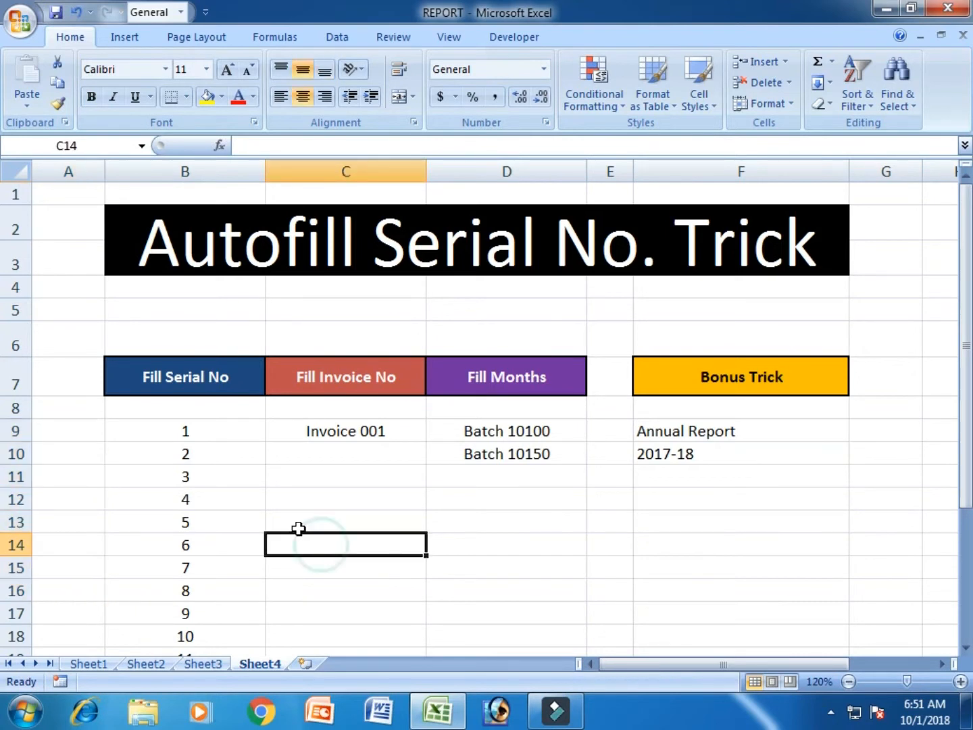
click(379, 480)
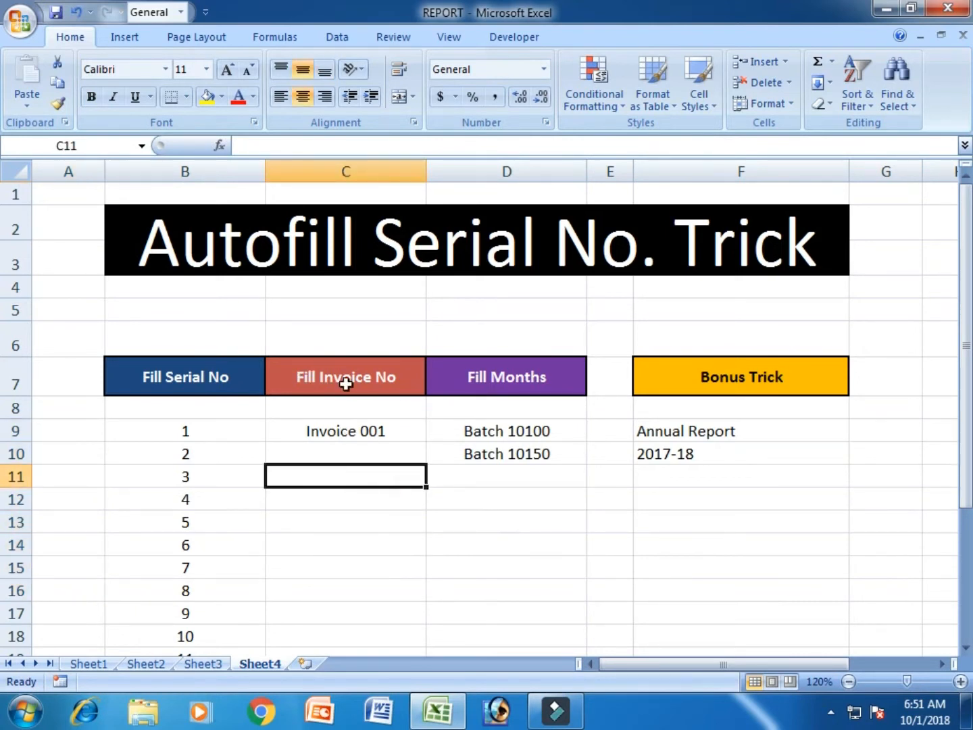
click(387, 500)
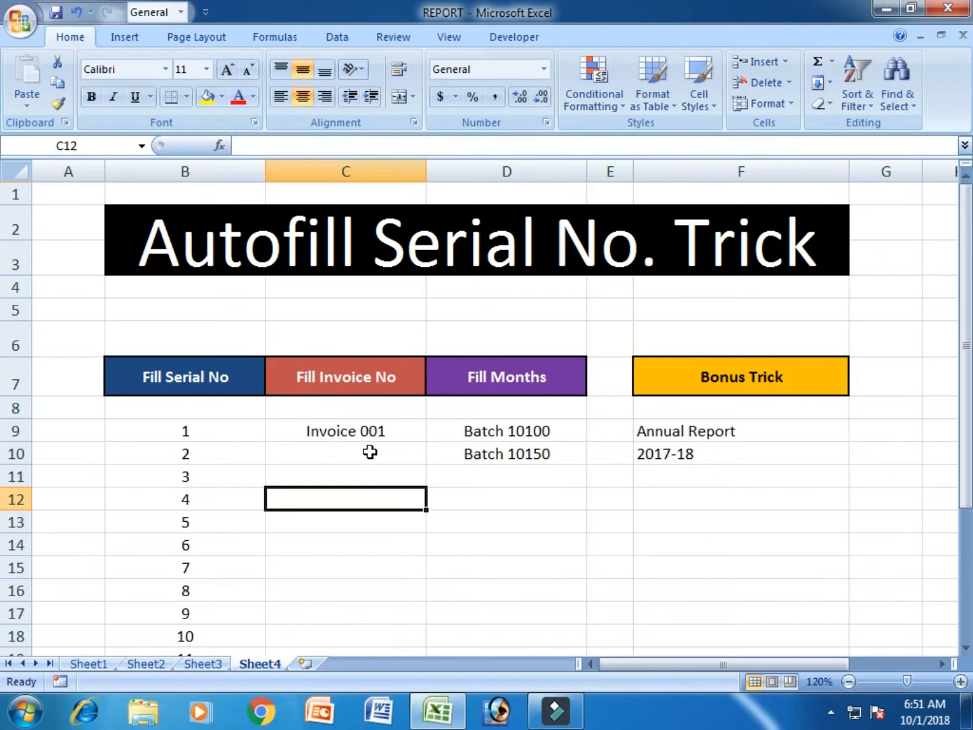
click(385, 433)
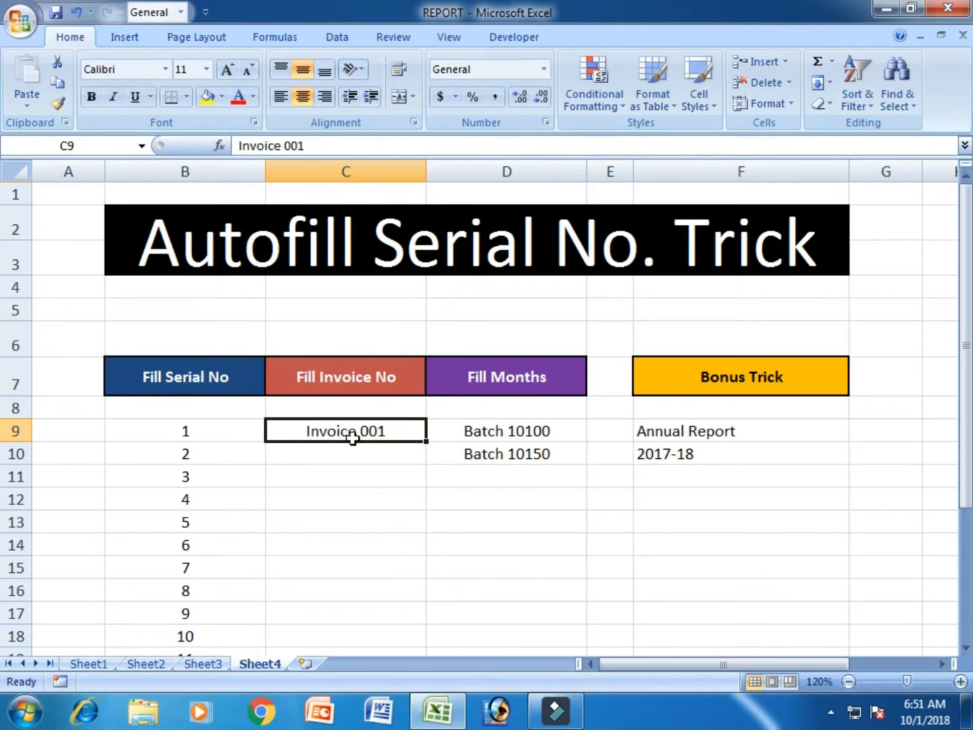
drag(429, 443, 429, 647)
Inspect the filled invoice numbers in column C.
click(473, 590)
click(408, 437)
click(409, 453)
click(409, 483)
click(410, 522)
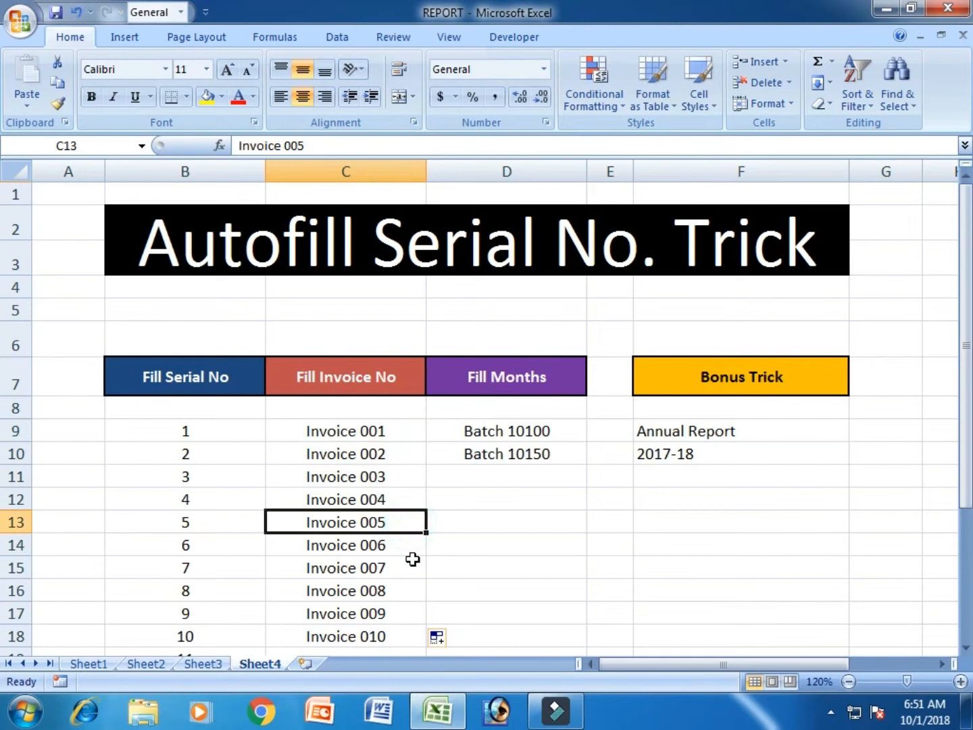
scroll(412, 558, down, 2)
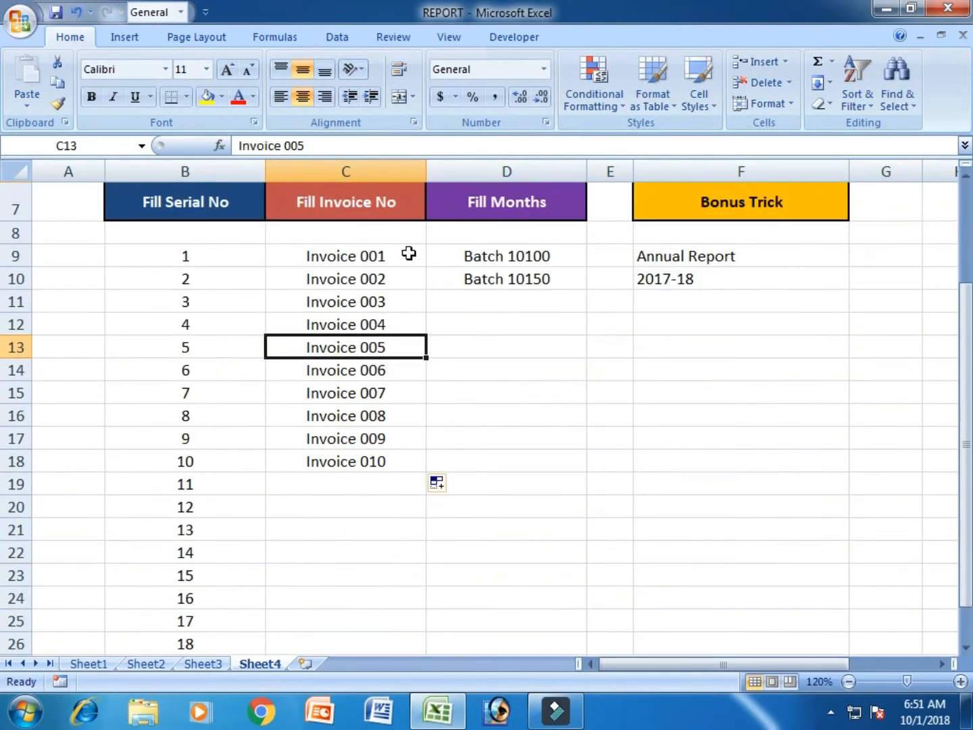
click(400, 459)
scroll(509, 468, up, 2)
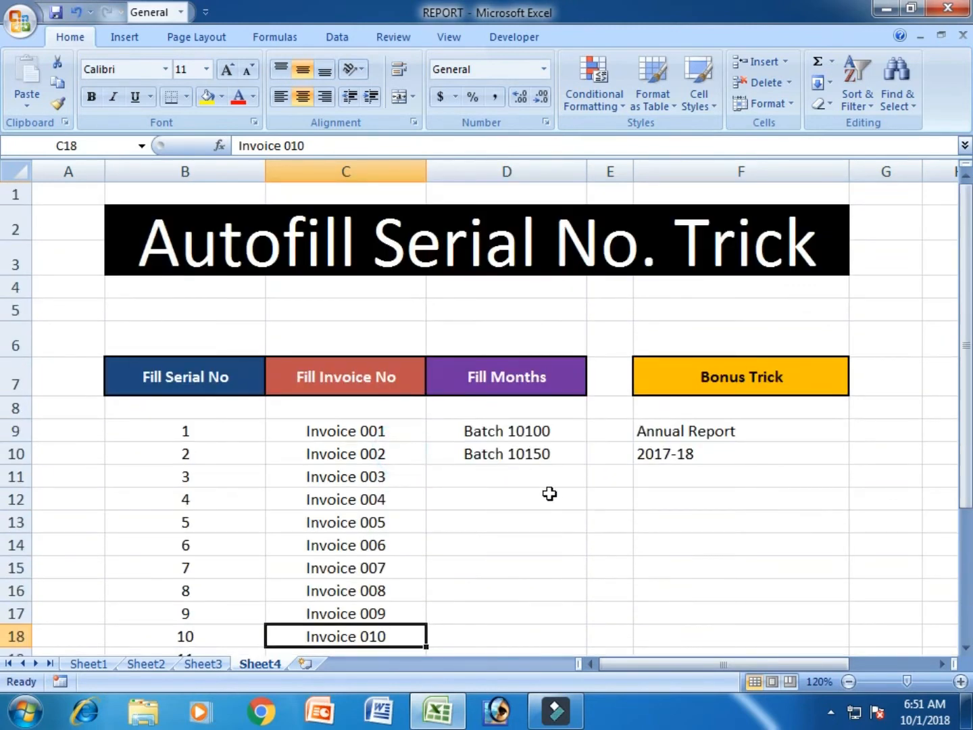
click(551, 495)
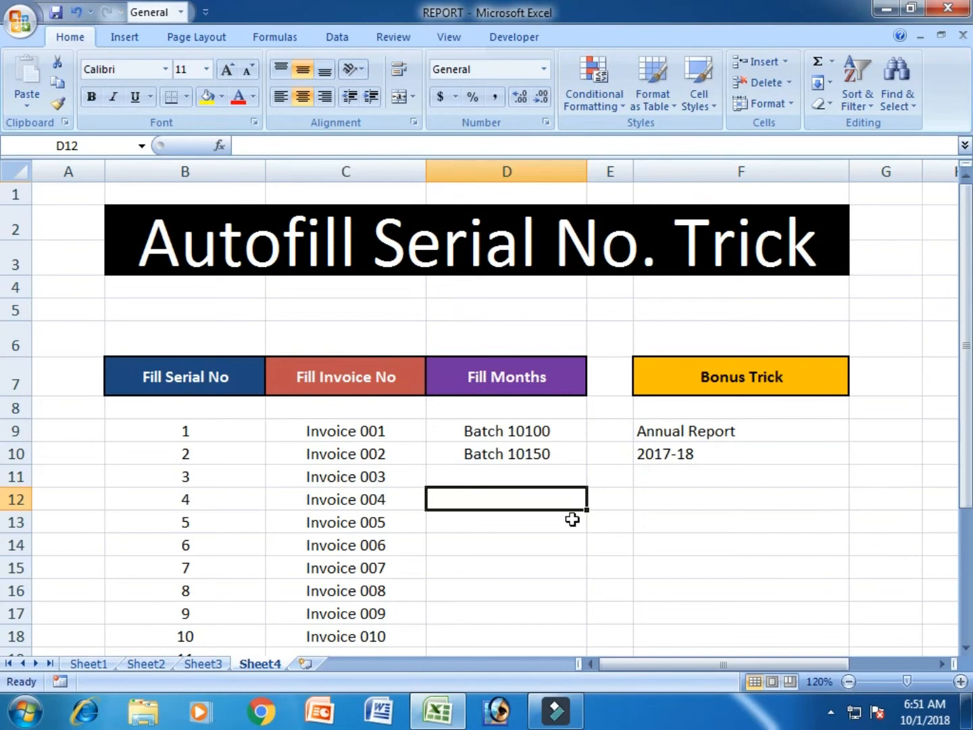
Select the two batch entries in D9:D10 and autofill the batch series down column D to row 20.
click(554, 434)
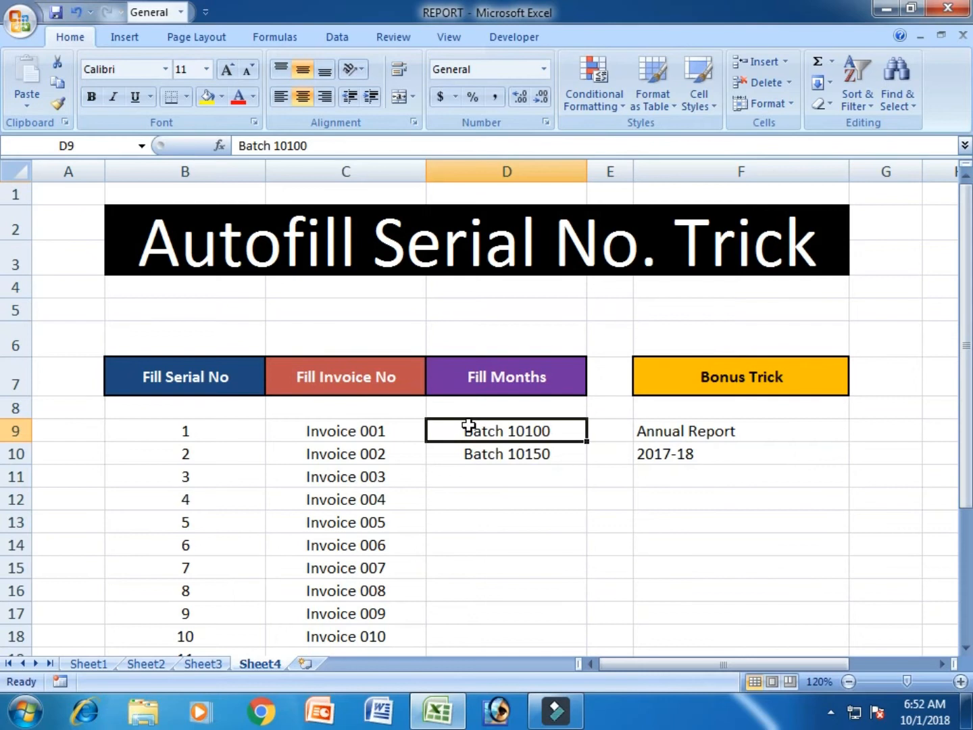
click(476, 479)
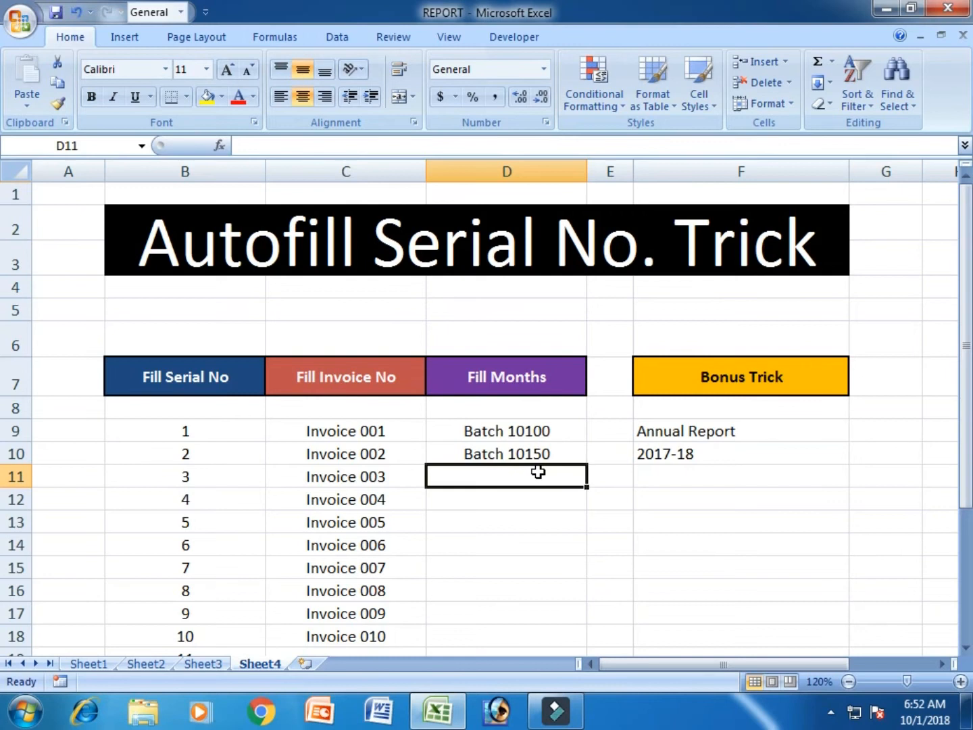
click(551, 451)
click(553, 431)
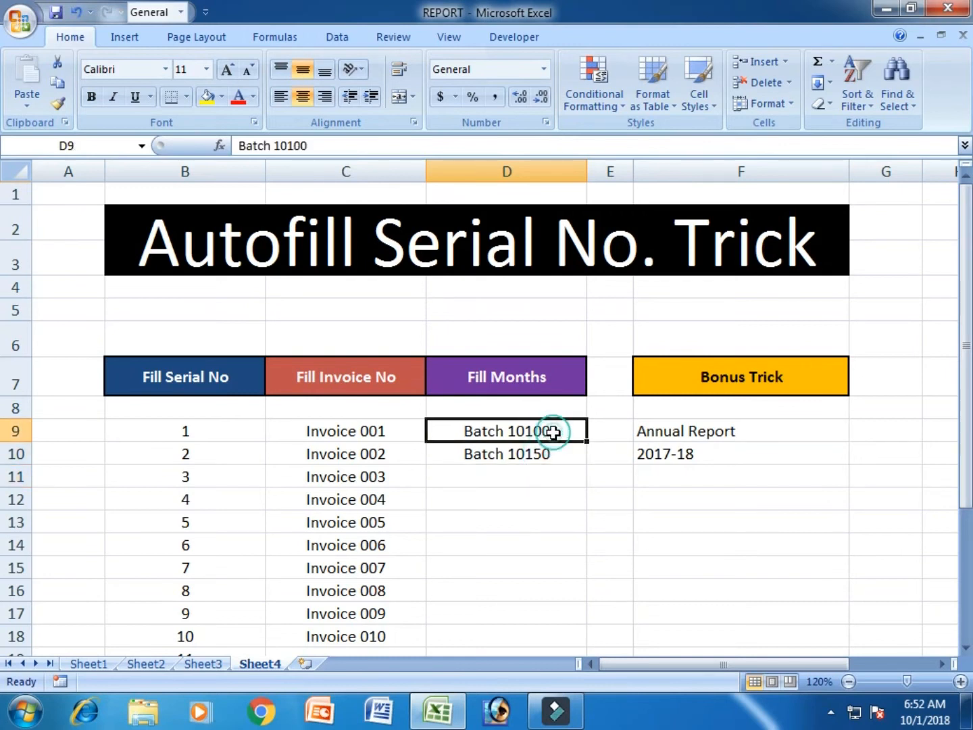
click(546, 479)
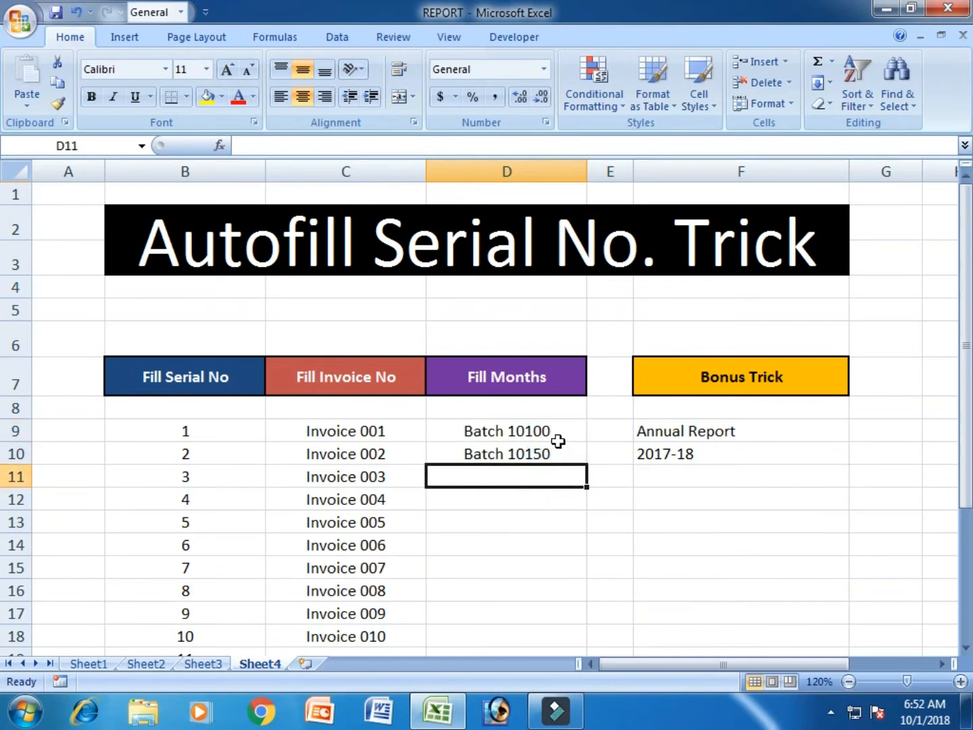
drag(557, 429, 556, 454)
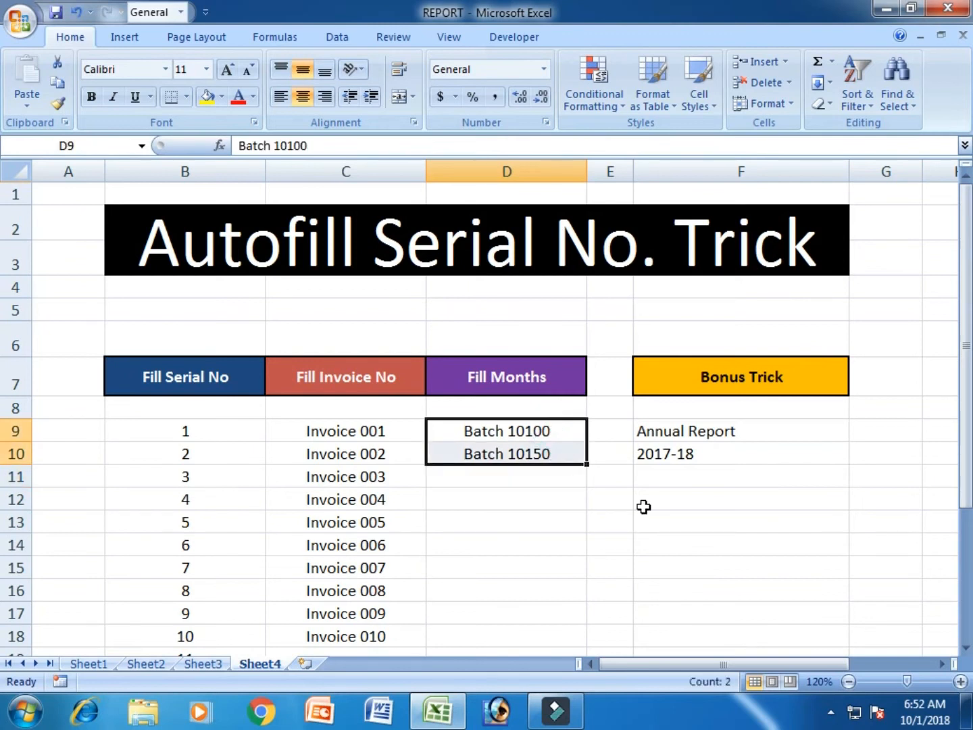
scroll(644, 508, down, 1)
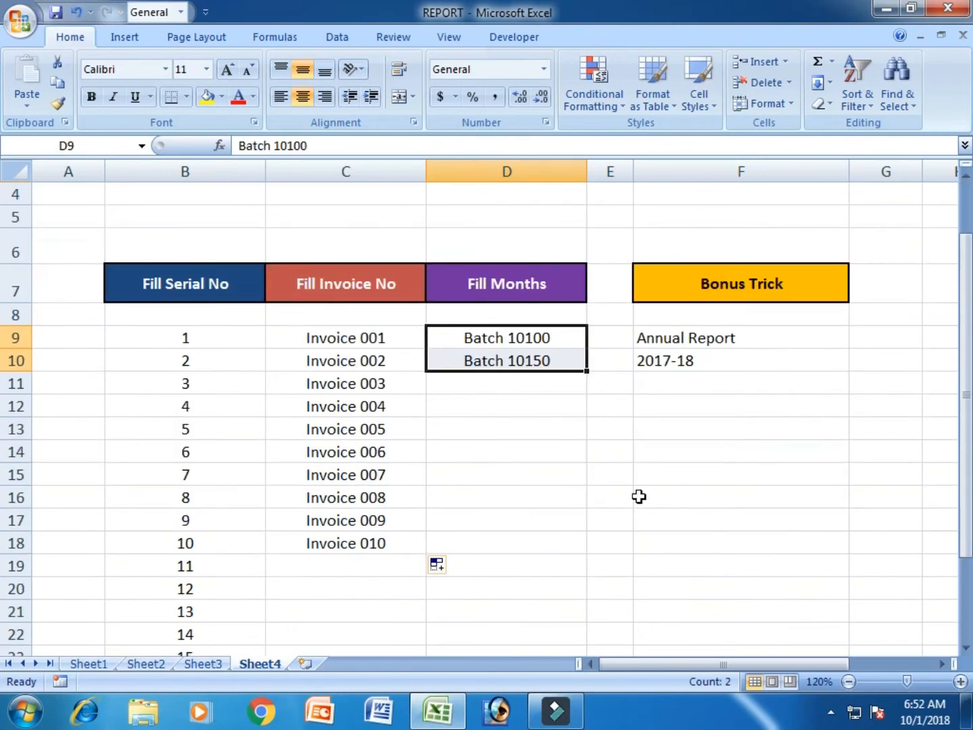
drag(586, 372, 588, 600)
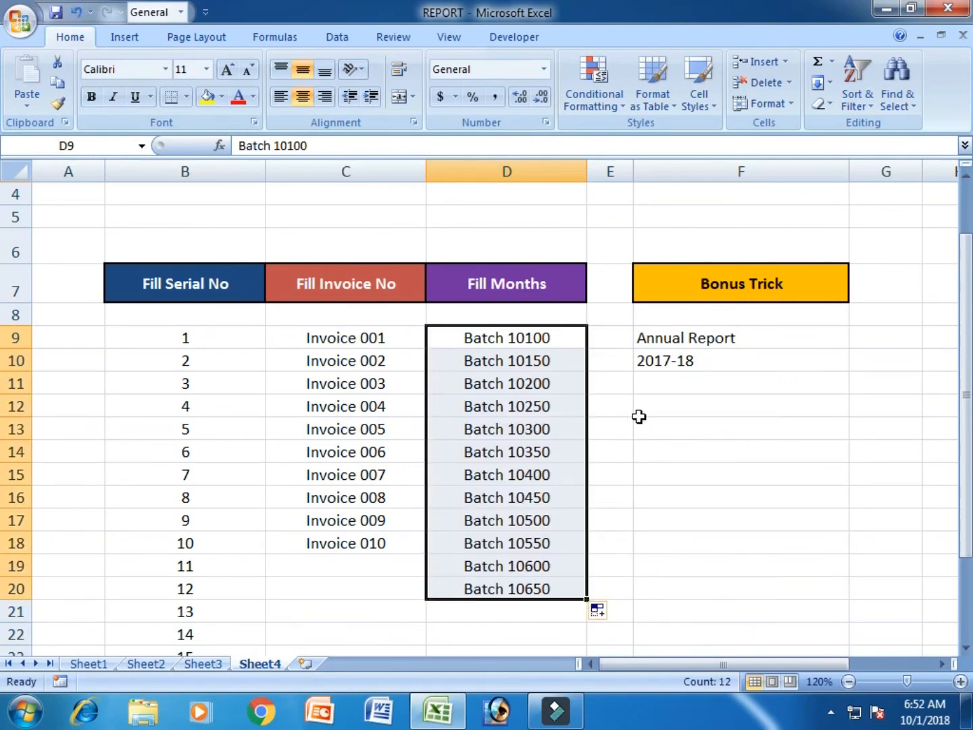
Inspect the filled batch entries in column D and the bonus trick cells in column F.
click(559, 338)
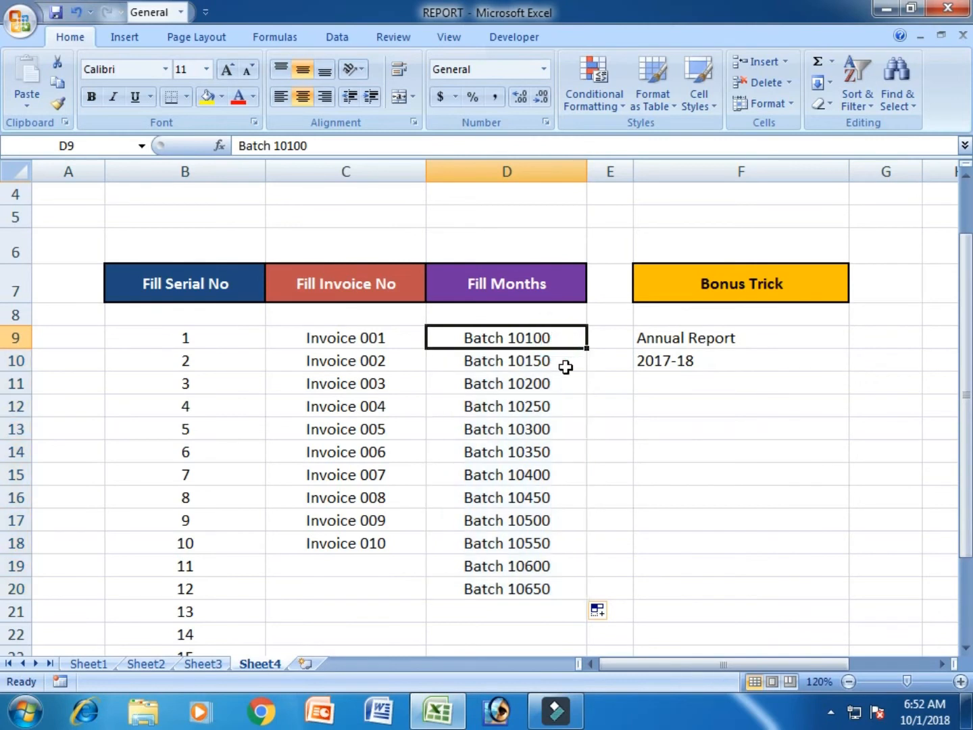
click(565, 363)
click(566, 385)
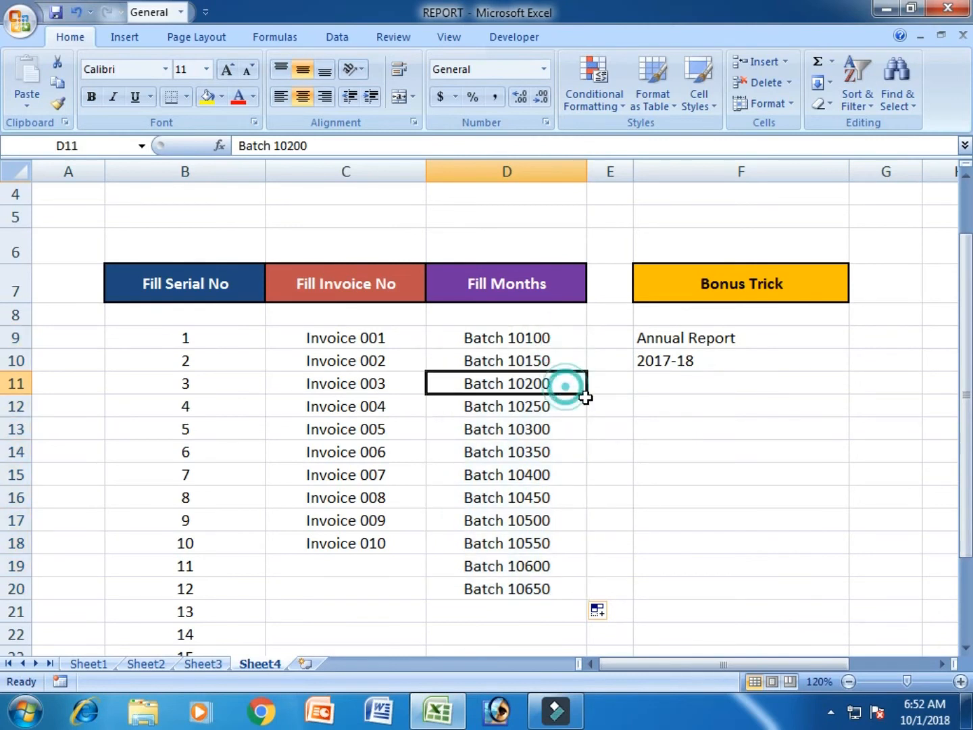
click(564, 405)
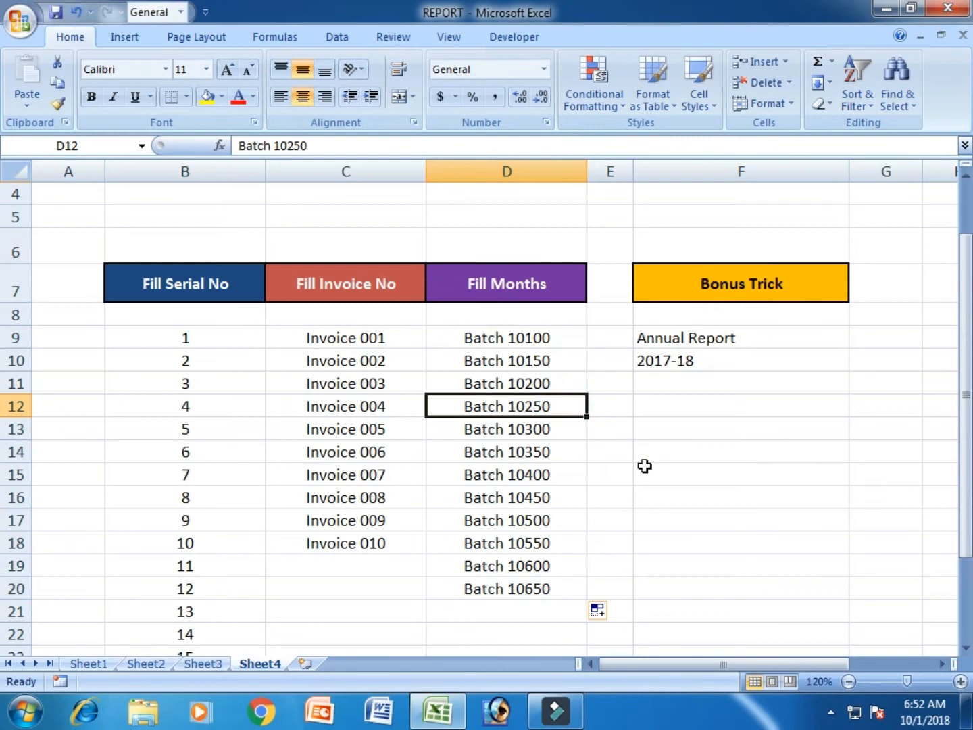
click(556, 365)
scroll(575, 405, up, 1)
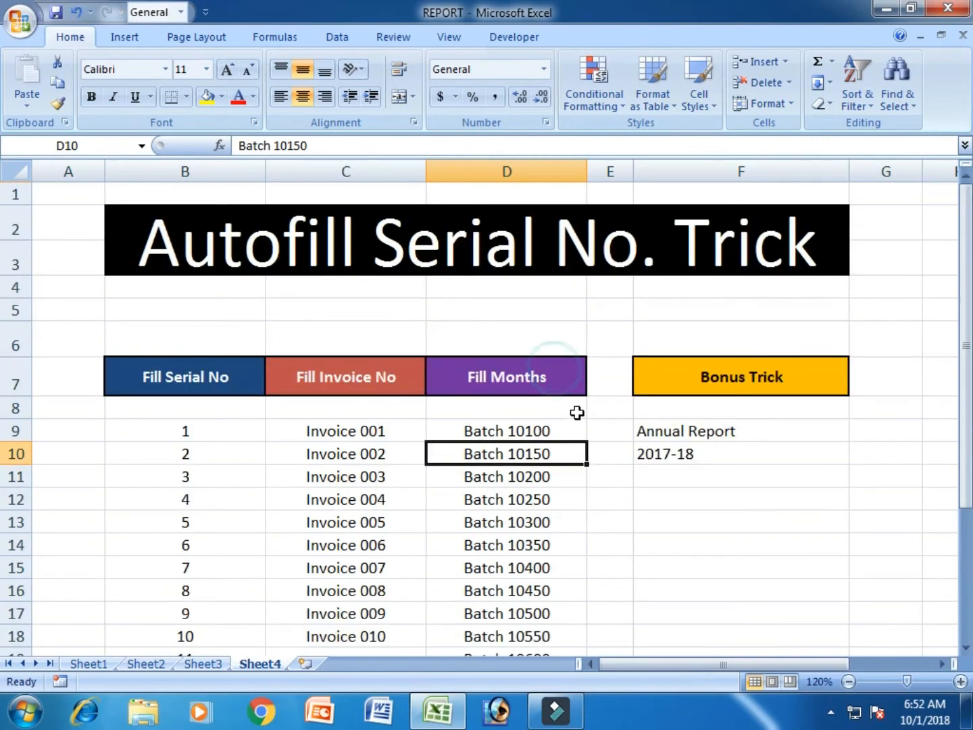
click(840, 538)
click(792, 475)
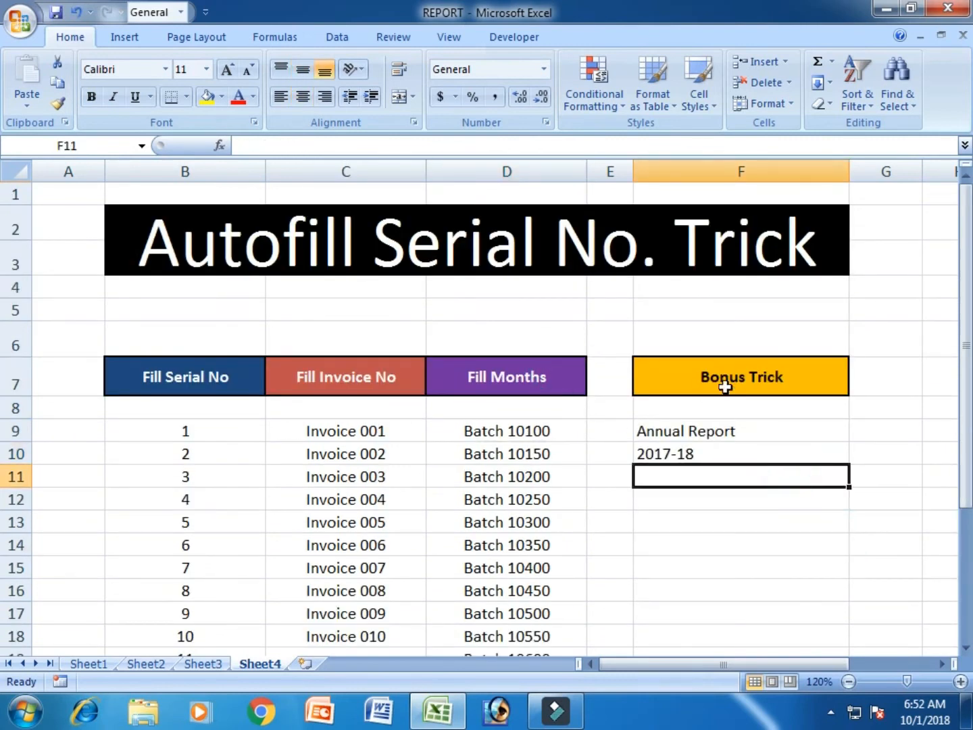
click(804, 548)
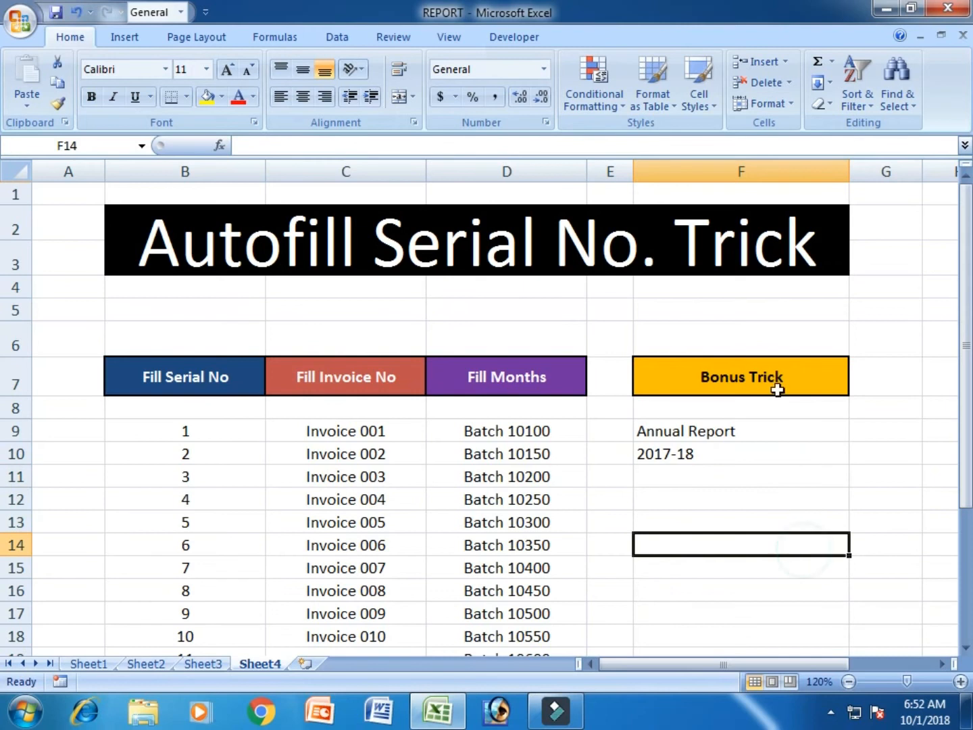
Widen column F so the bonus trick text has more room.
drag(783, 659, 850, 659)
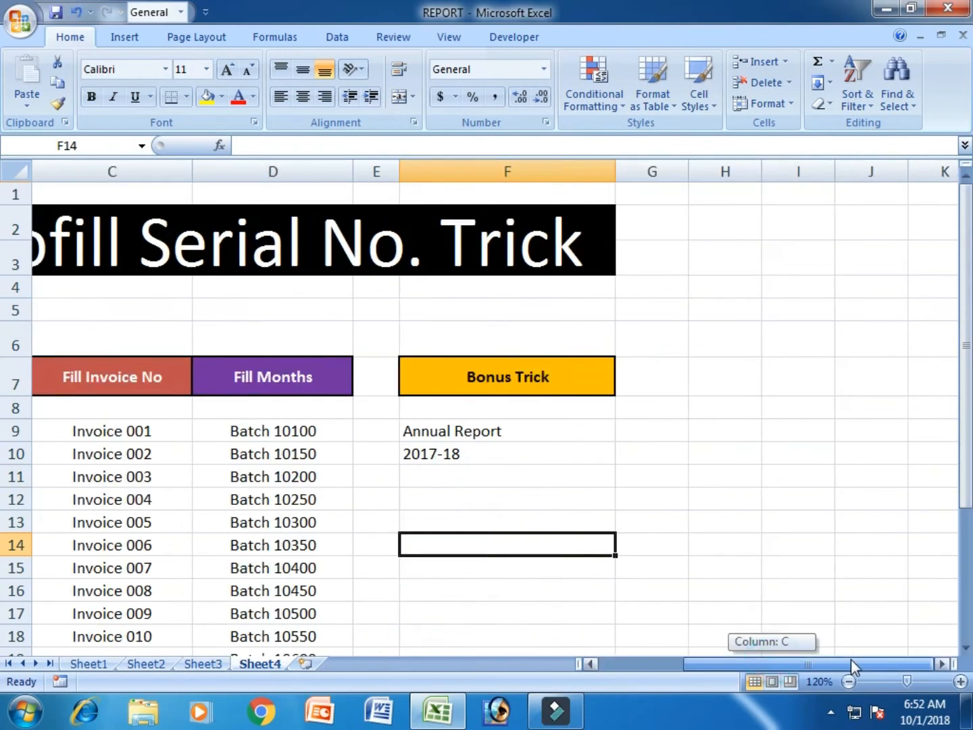
click(693, 504)
click(508, 433)
click(505, 446)
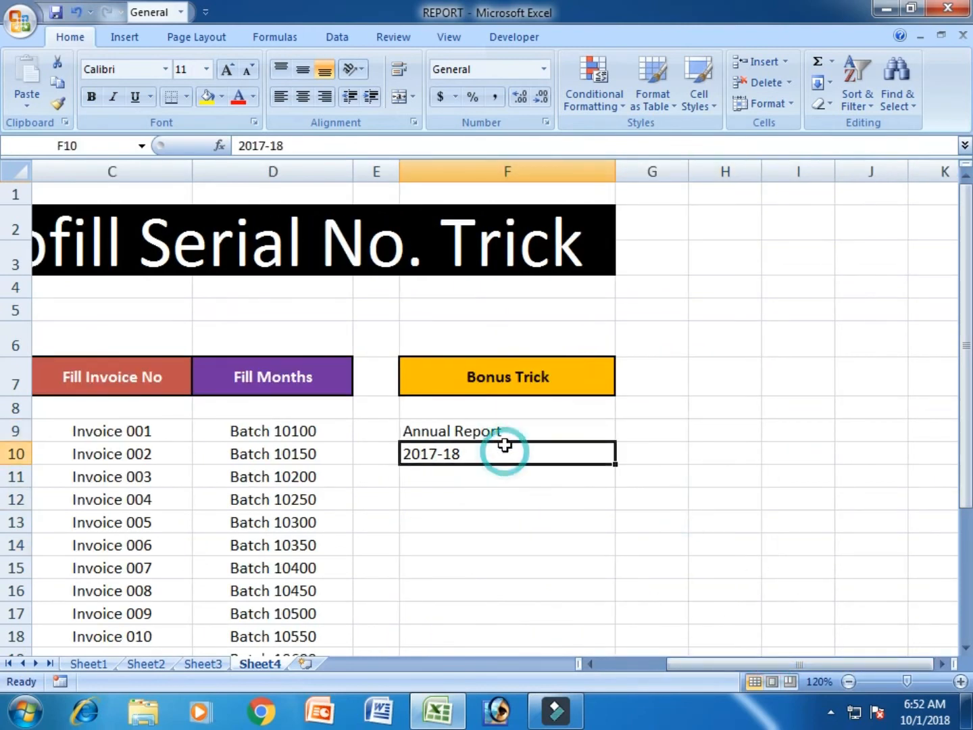
click(568, 430)
drag(618, 180, 697, 173)
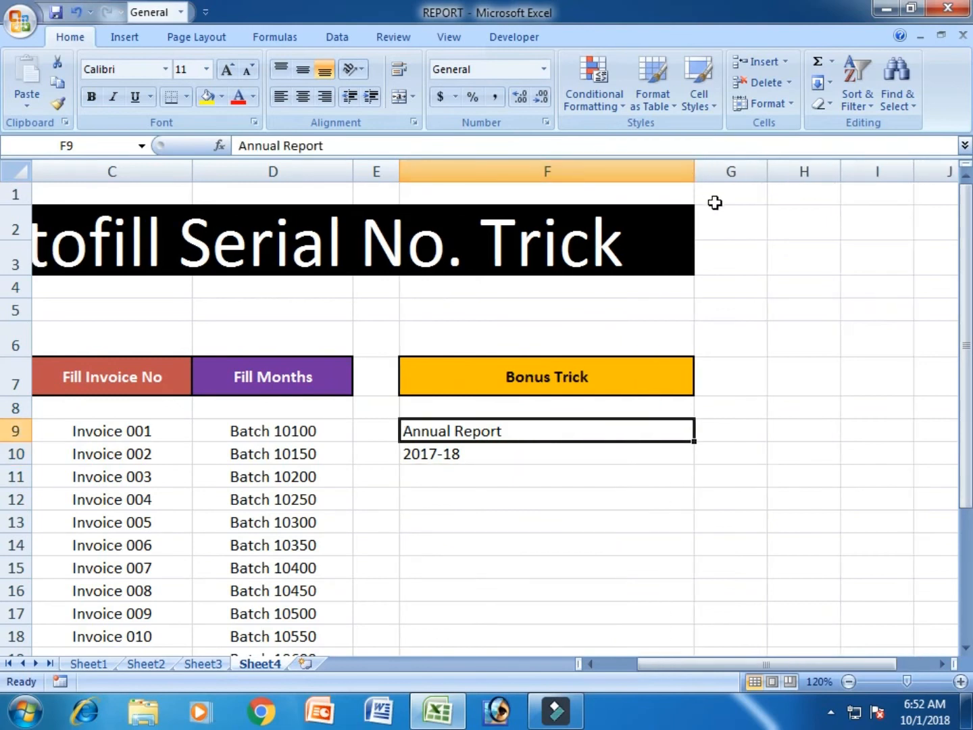
Select F9:F10 and apply Fill Justify to join the two texts into one cell.
click(502, 475)
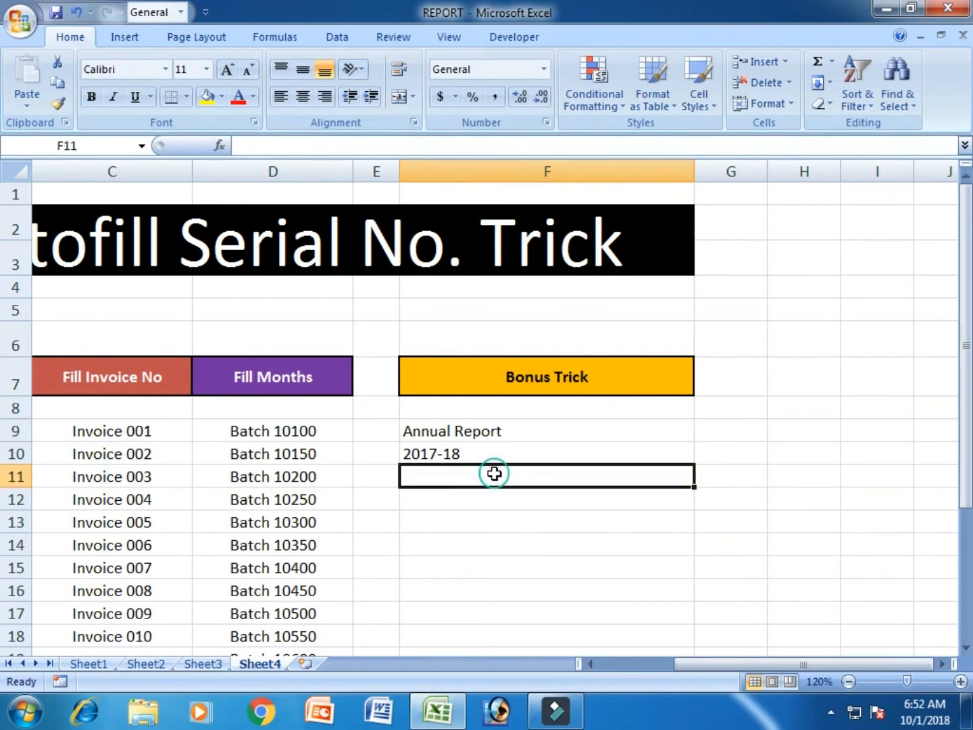
drag(501, 433, 507, 451)
click(64, 40)
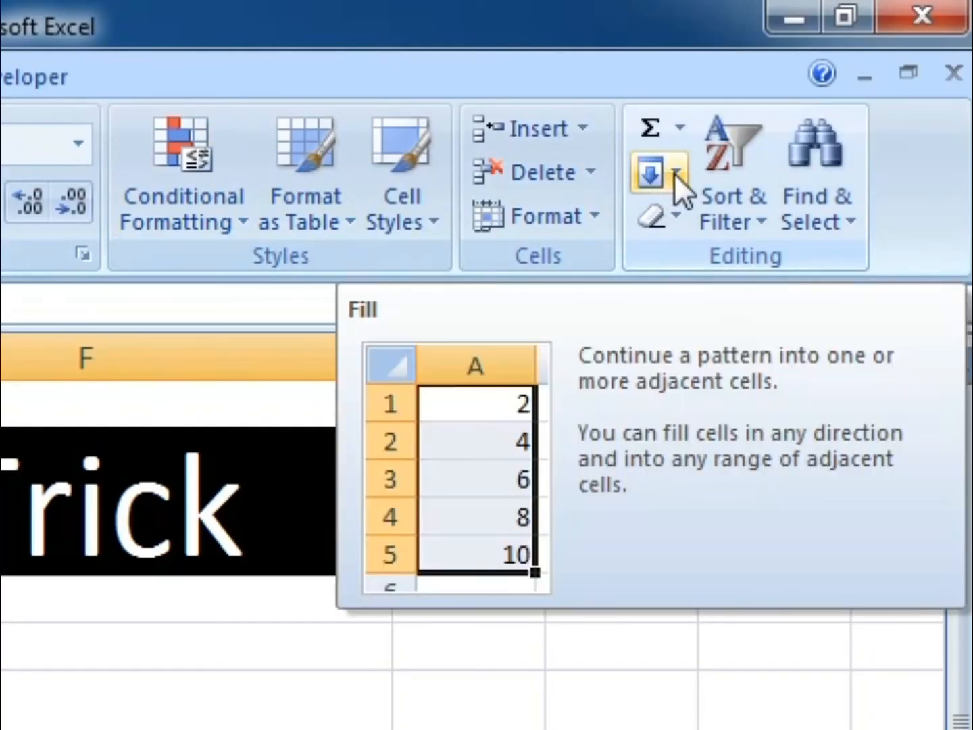
click(675, 173)
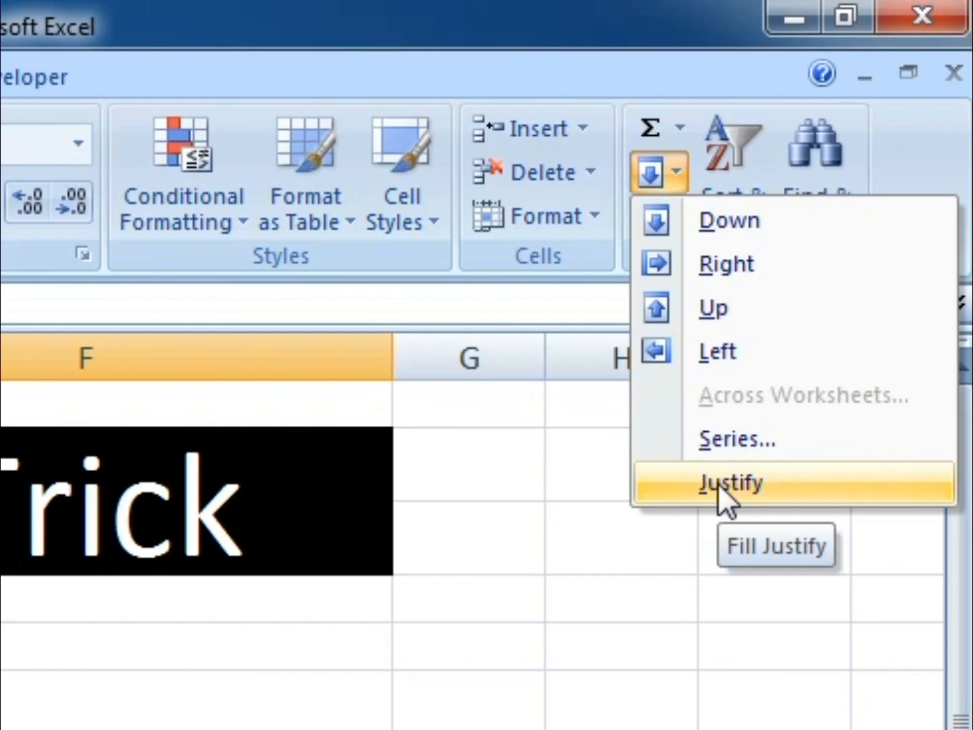
click(797, 494)
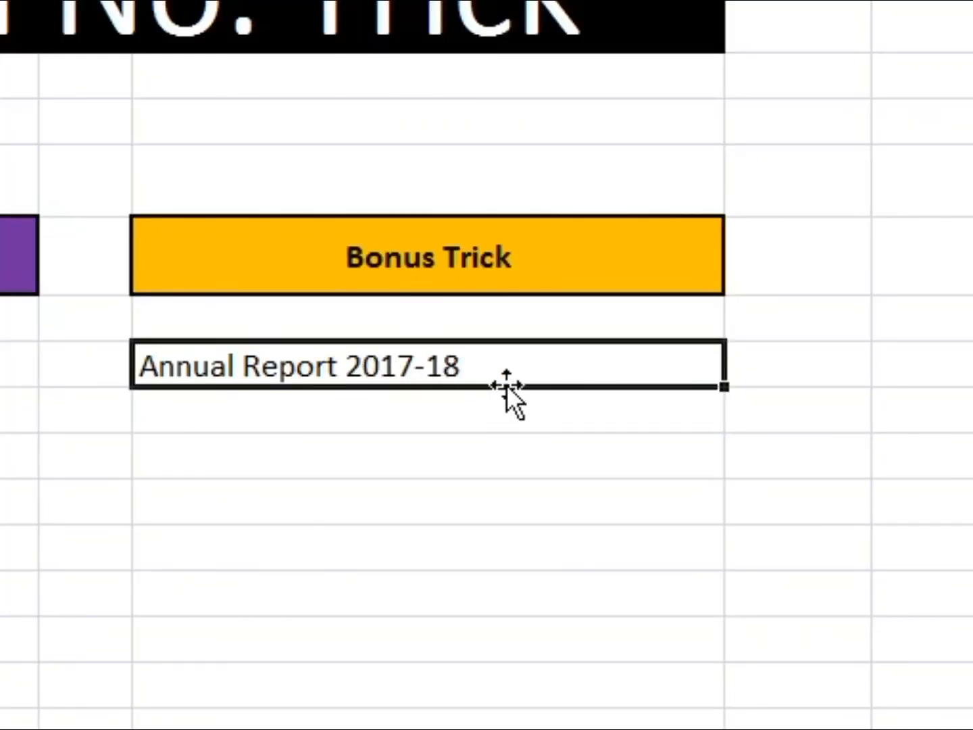
click(503, 463)
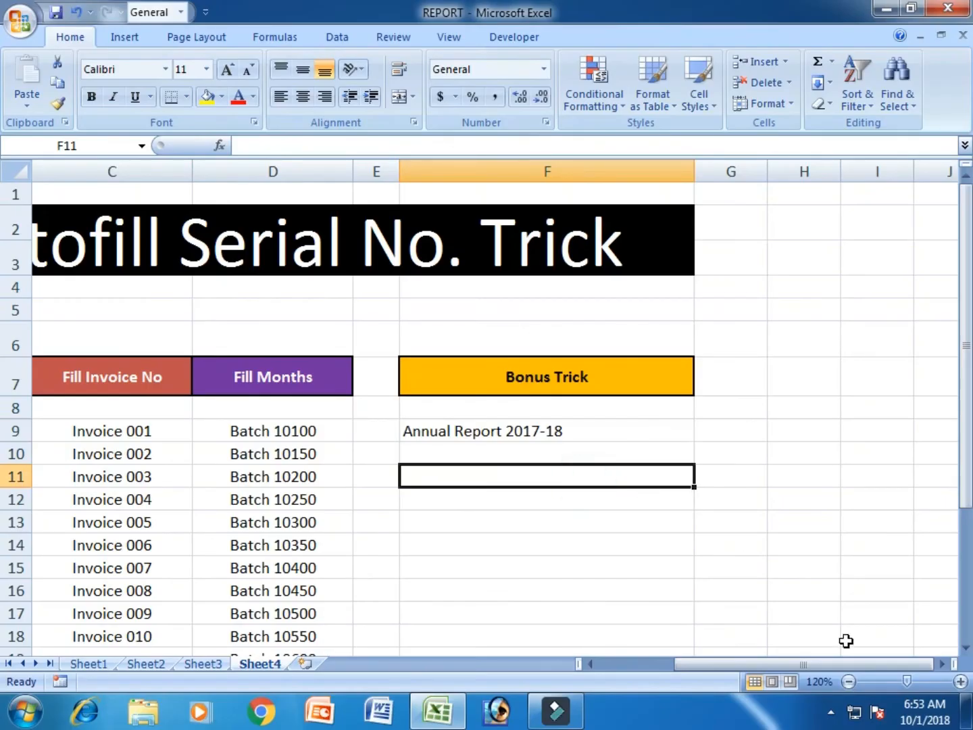
drag(830, 664, 708, 664)
click(642, 521)
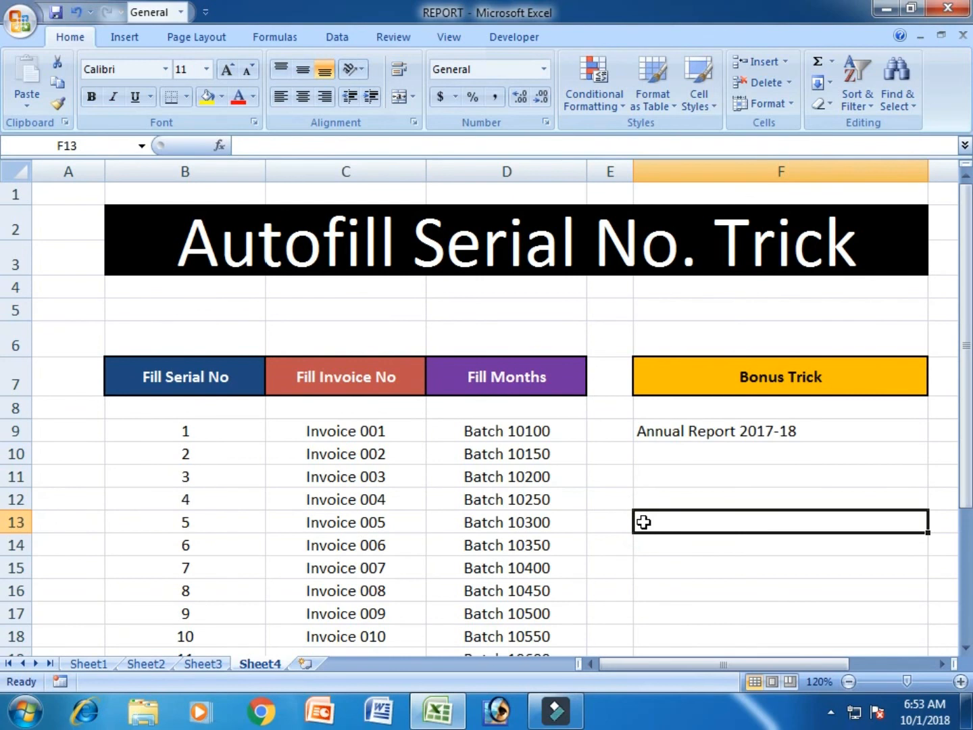
click(849, 681)
click(850, 682)
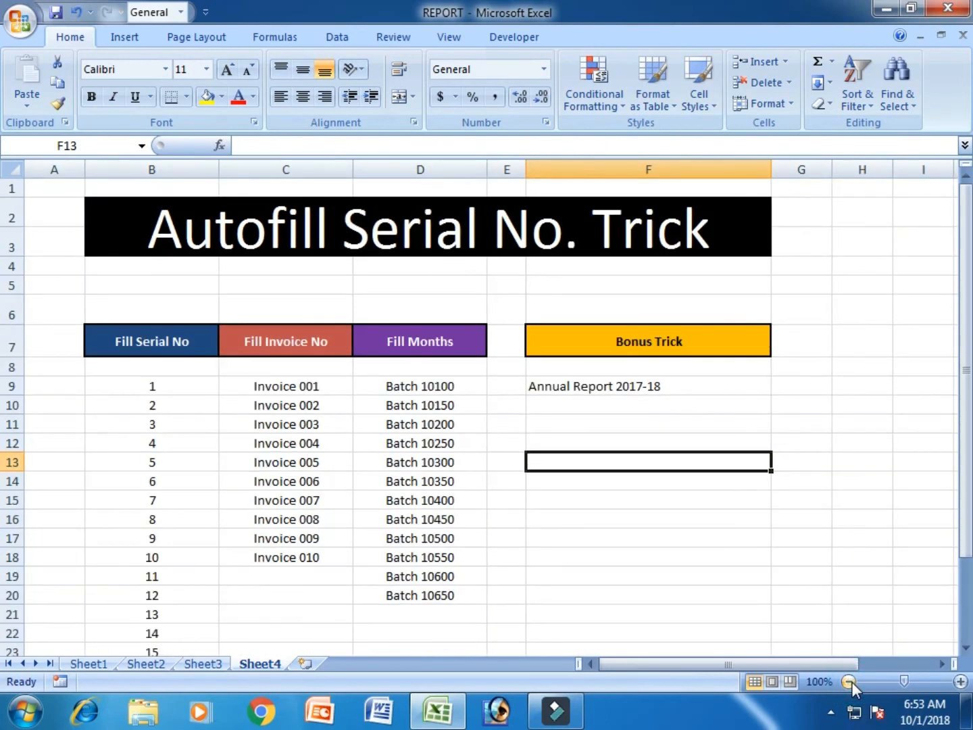
click(883, 365)
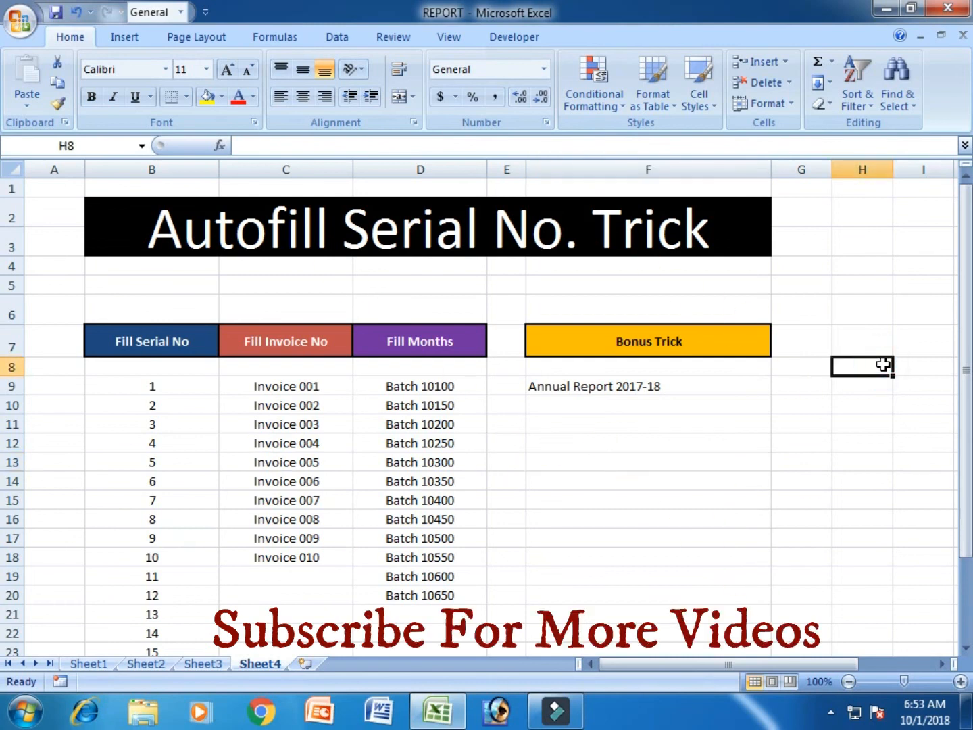